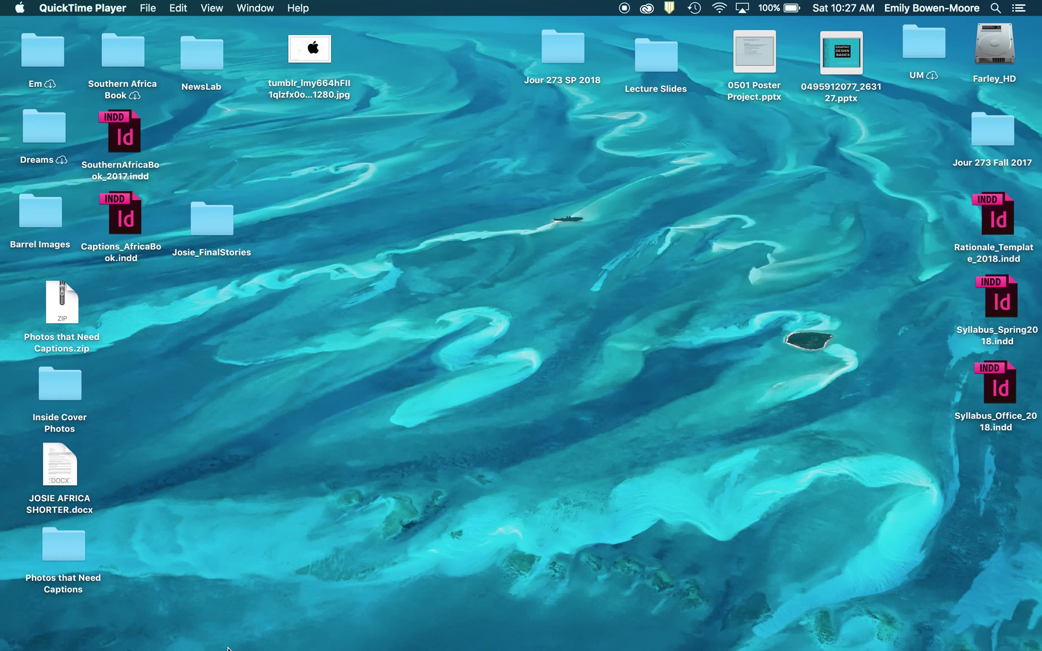
Launch Adobe InDesign and start setting up a new document.
mouse_move(236, 646)
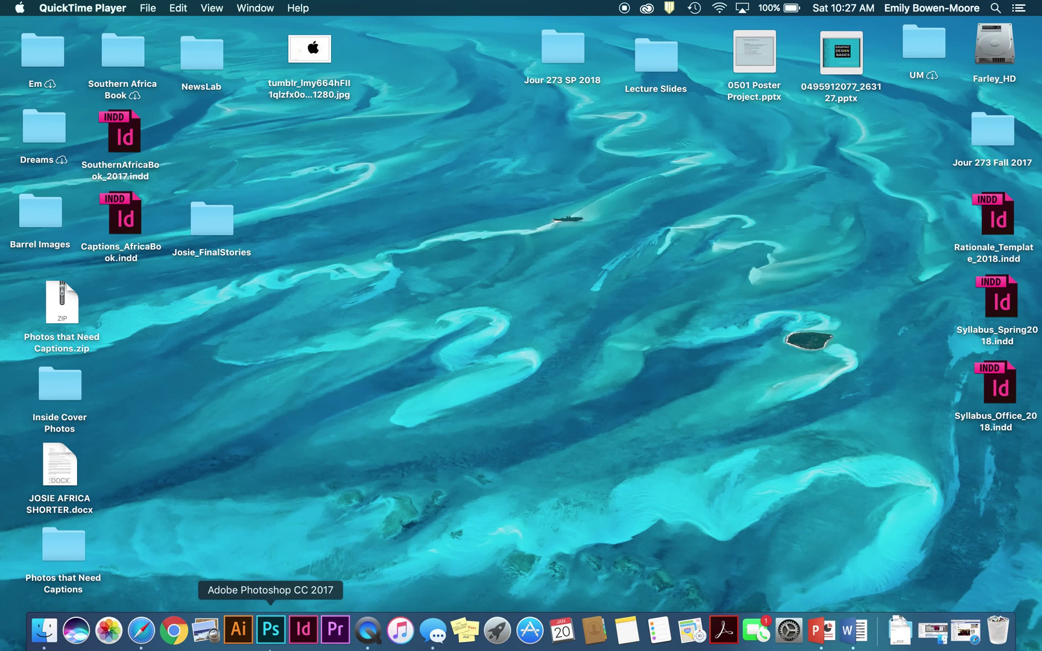
click(304, 631)
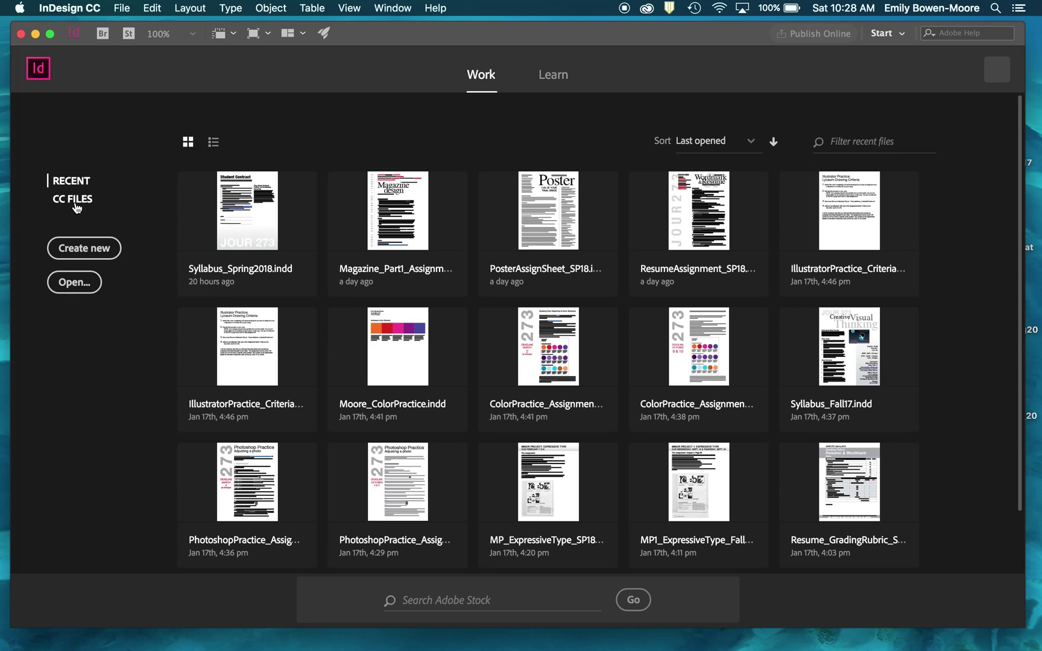
click(122, 10)
click(122, 9)
click(121, 9)
mouse_move(125, 26)
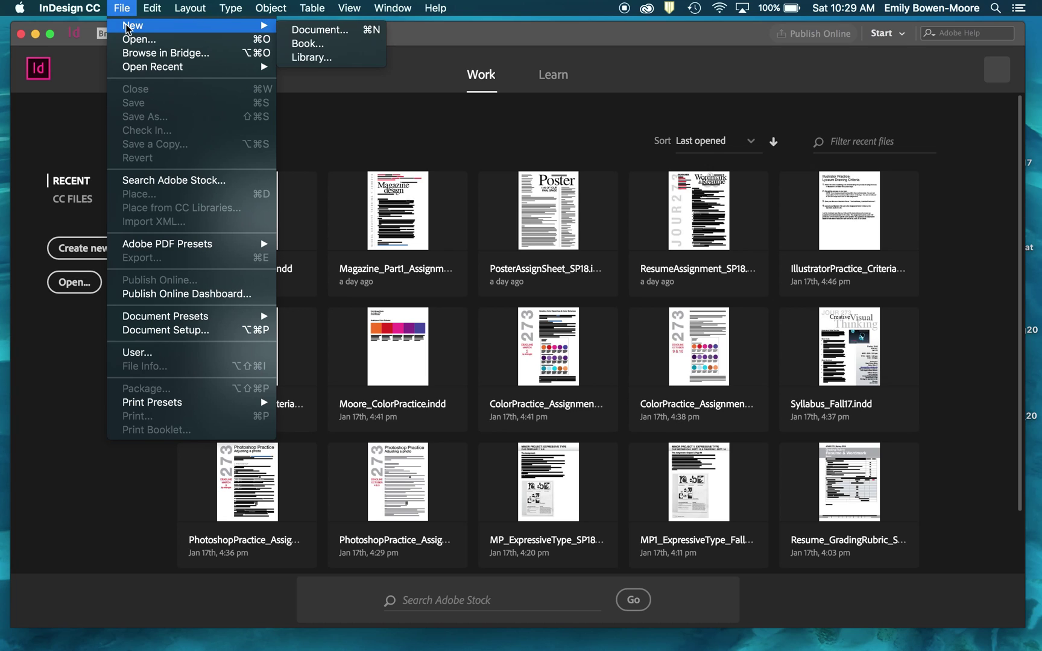
click(302, 29)
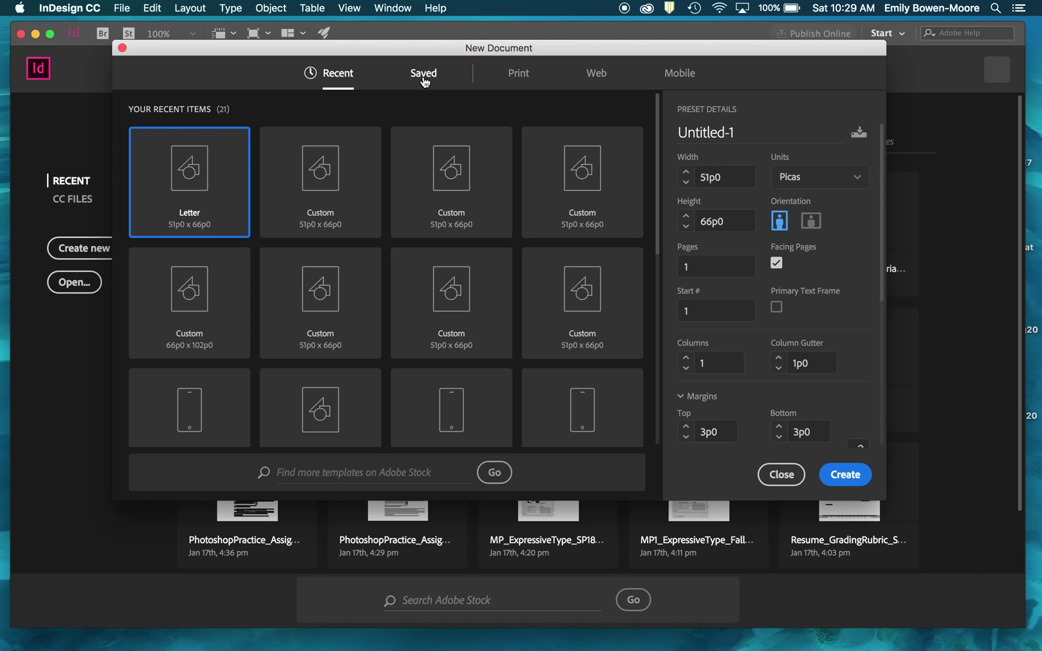
Show the print document presets and set the Letter preset's units to inches.
click(517, 75)
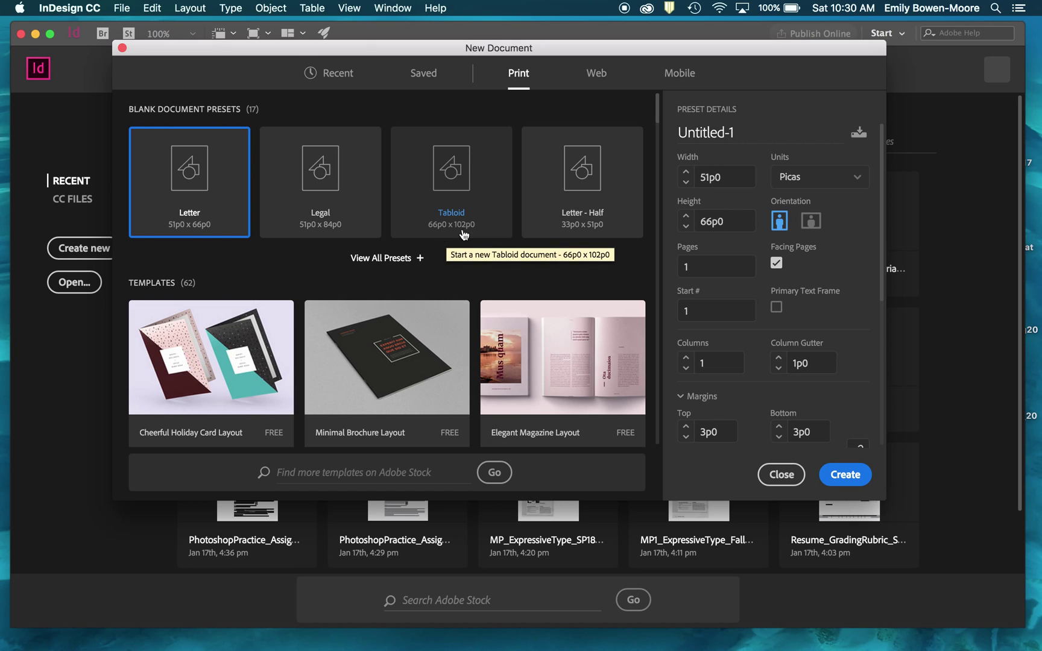
click(828, 179)
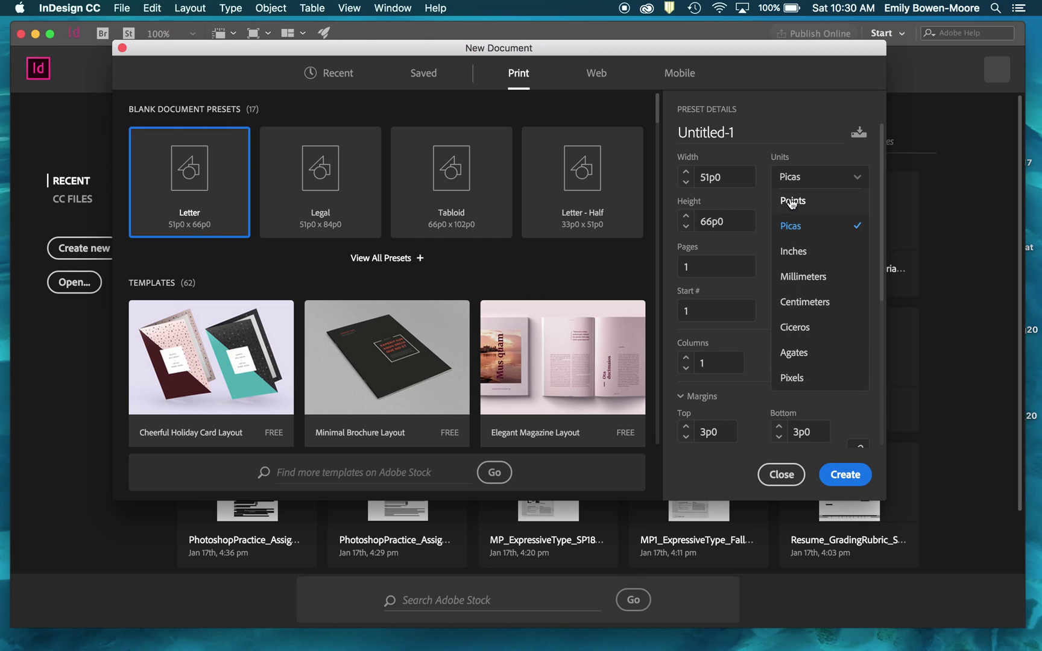
click(795, 252)
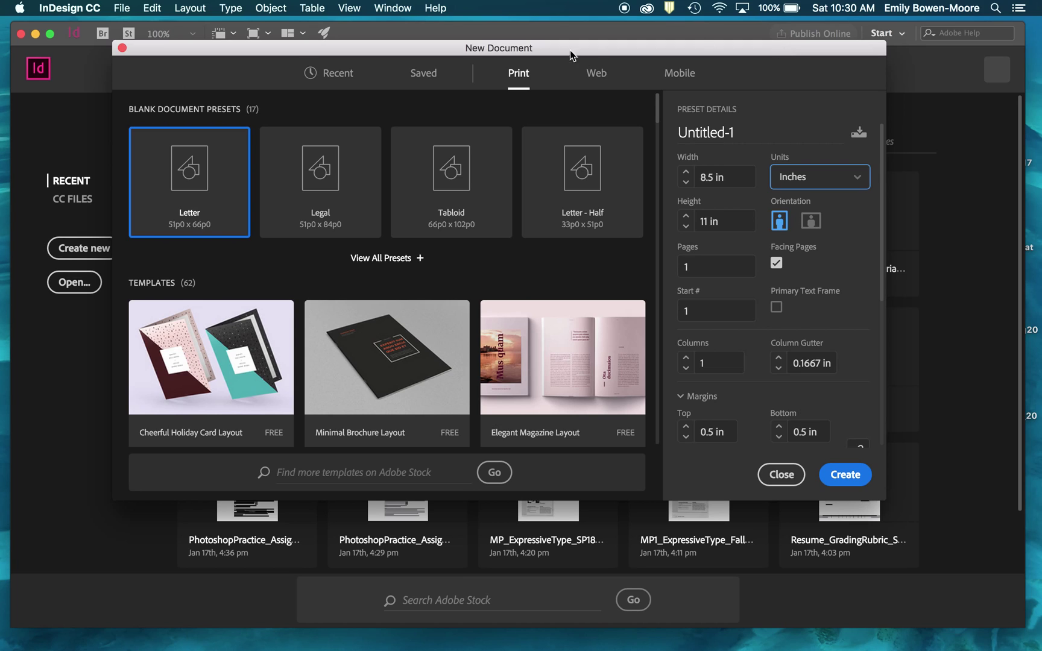
Examine the web presets and the full list of blank print document presets.
click(597, 73)
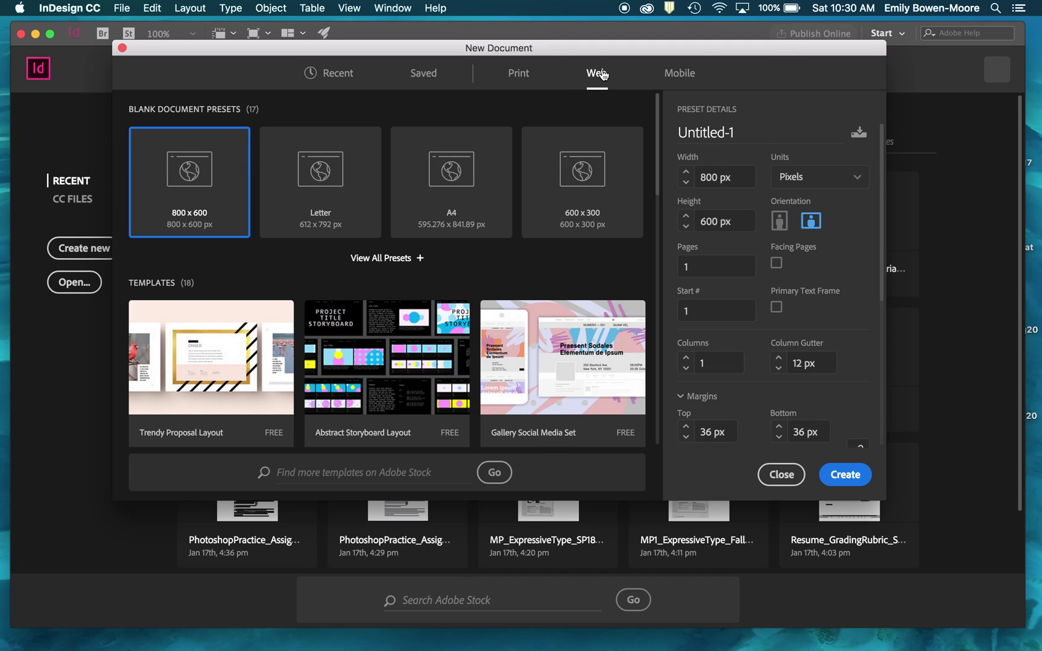
click(521, 74)
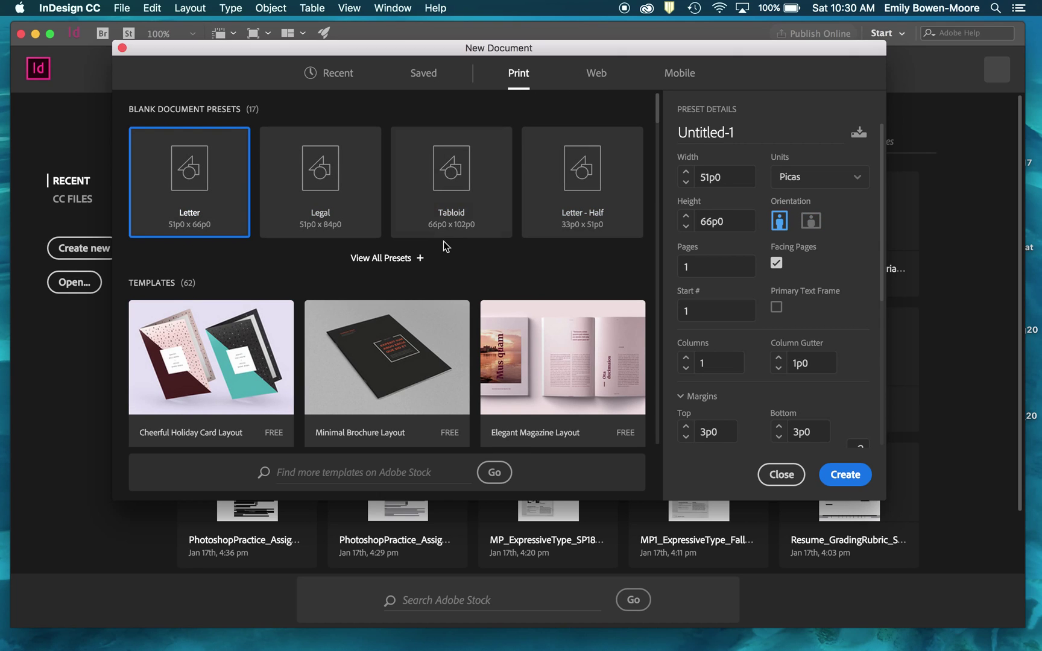
click(389, 258)
scroll(423, 311, down, 10)
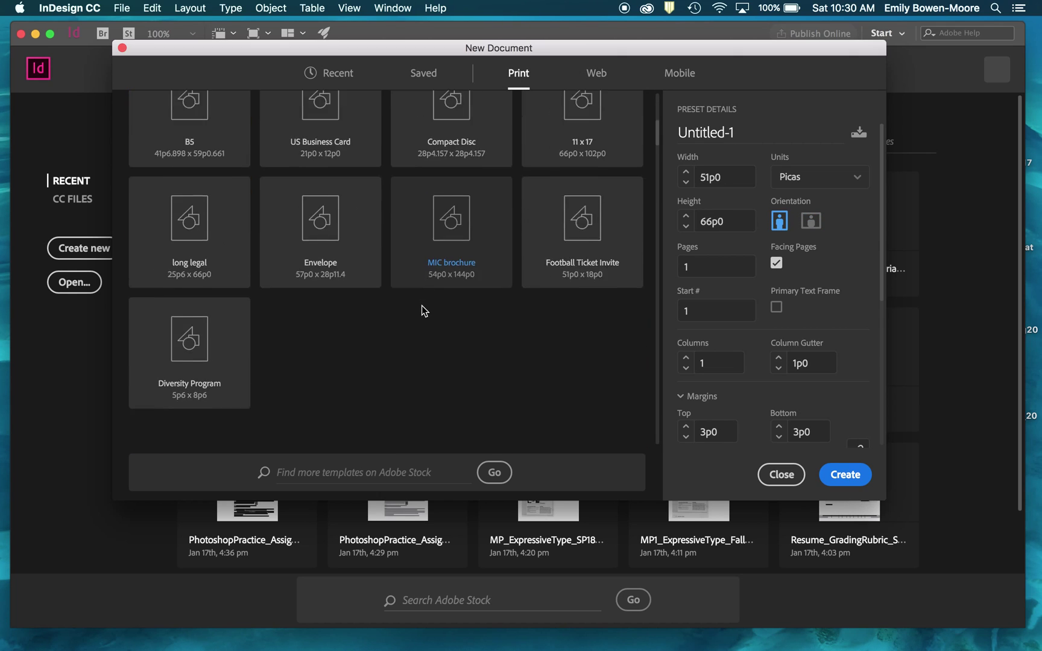
scroll(424, 310, up, 4)
scroll(422, 307, up, 6)
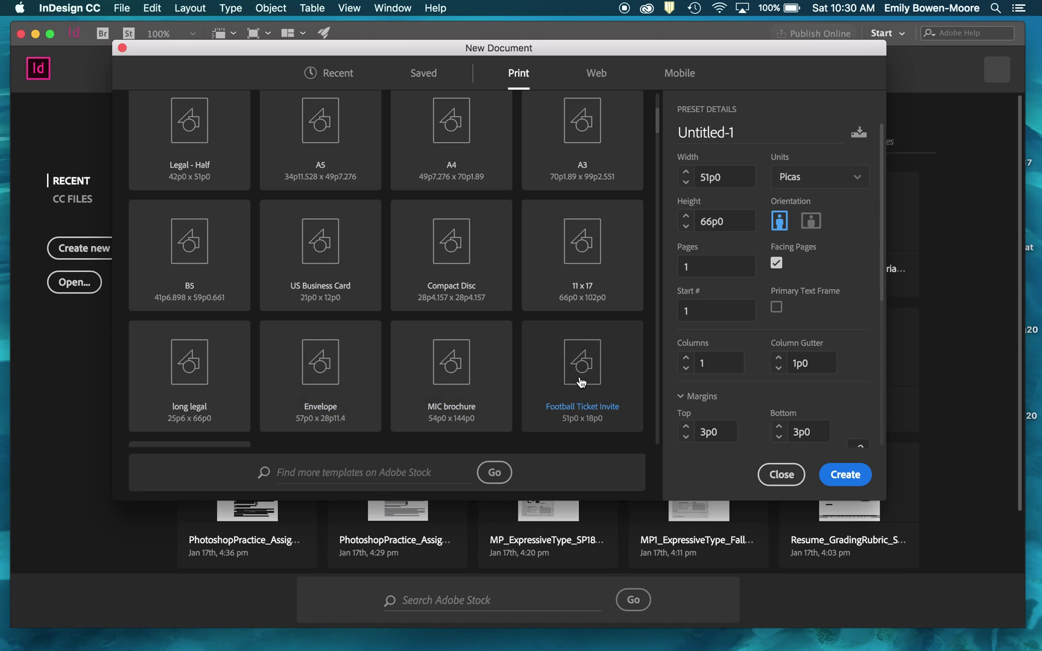
scroll(580, 382, up, 3)
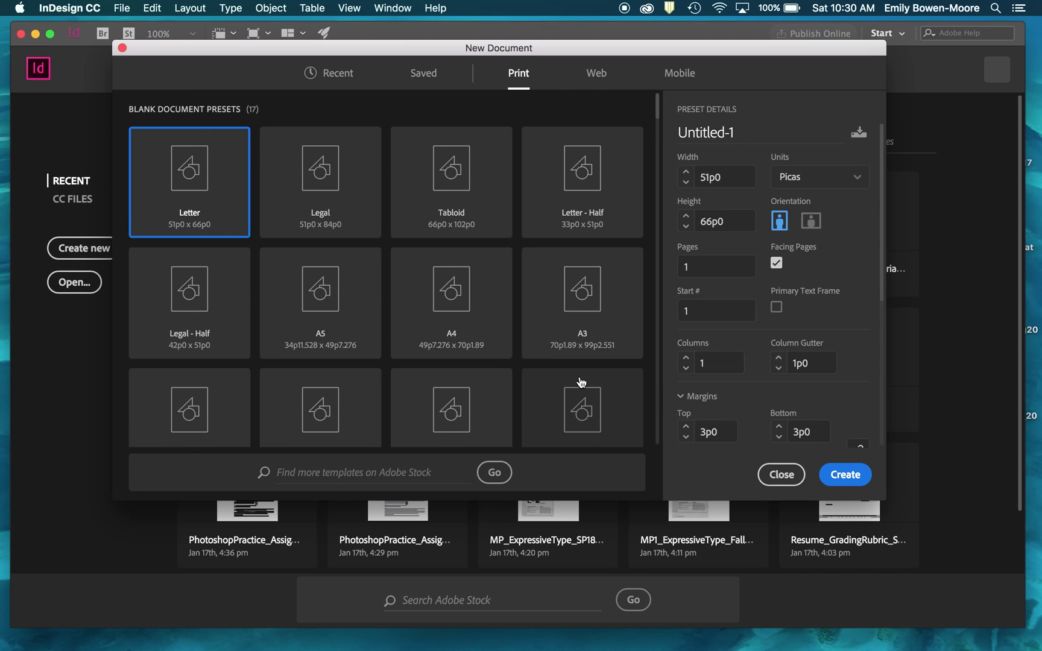
Examine the web presets, the full list of mobile device presets and the measurement units offered for them.
click(597, 74)
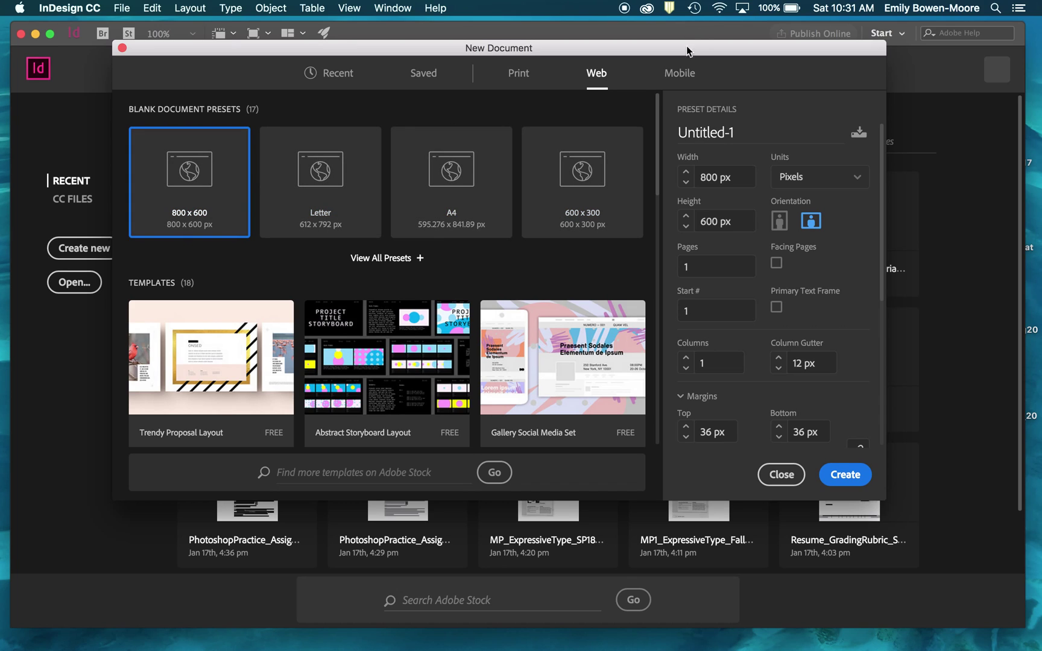
click(679, 74)
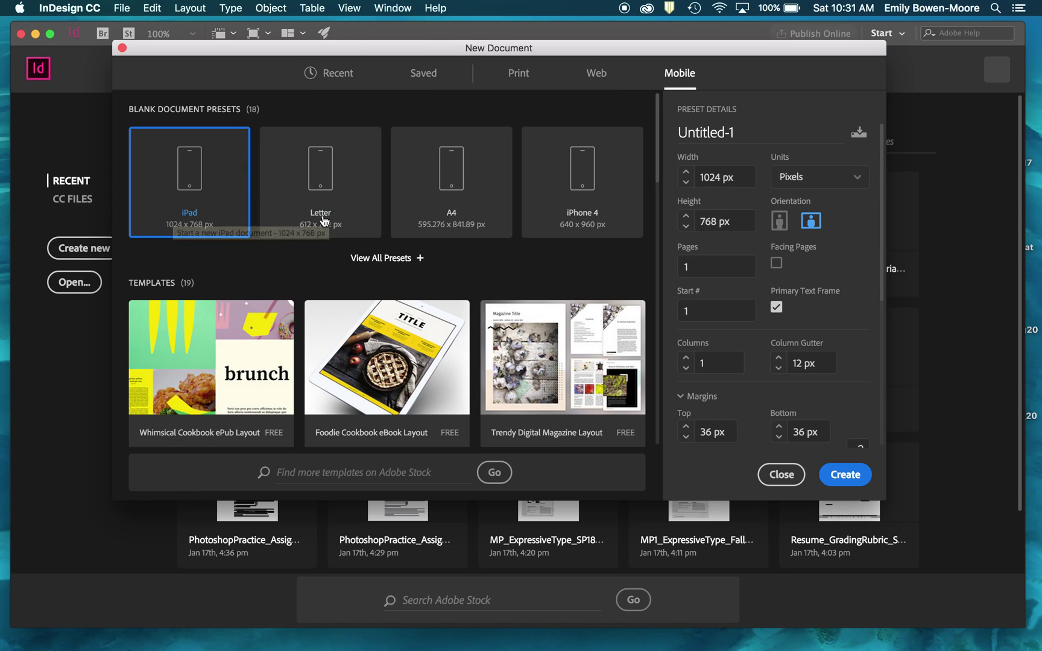
click(395, 260)
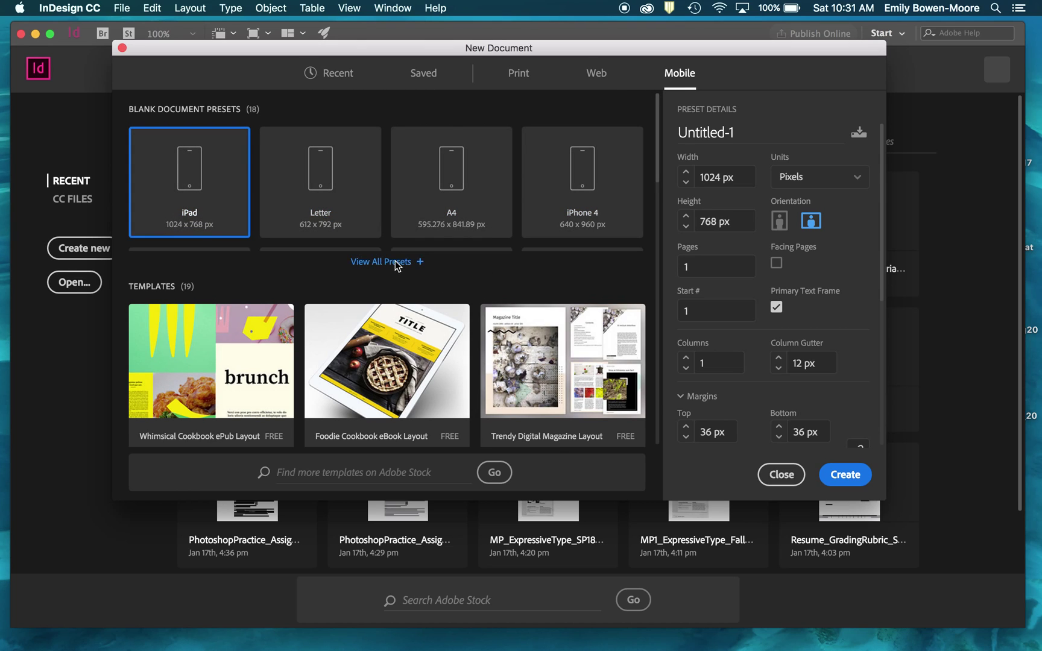
scroll(396, 266, down, 2)
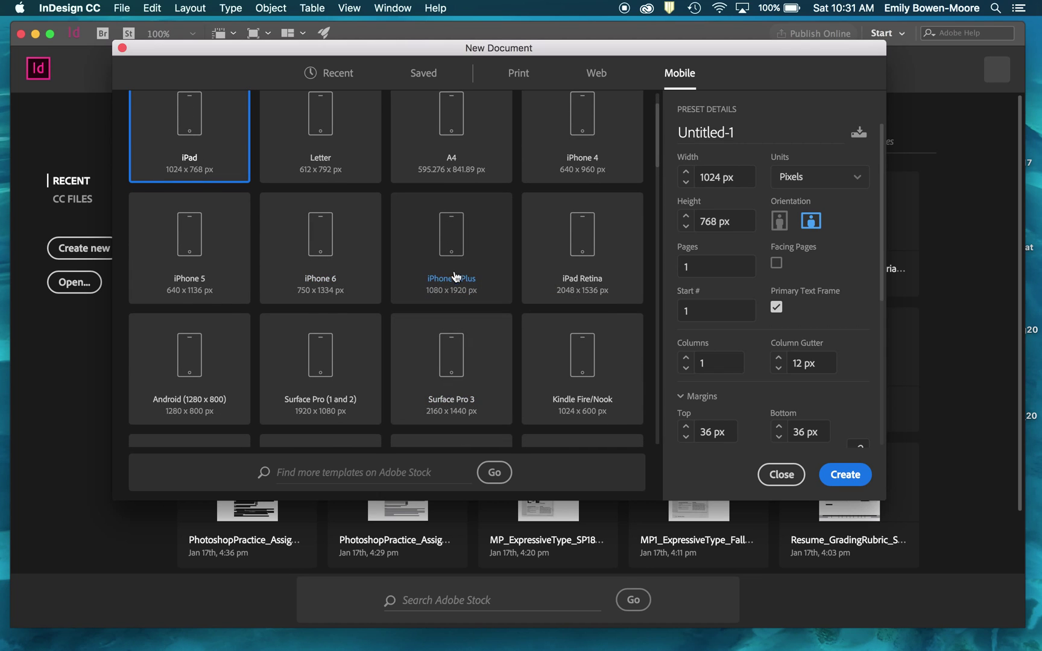
scroll(441, 272, down, 3)
scroll(441, 272, down, 6)
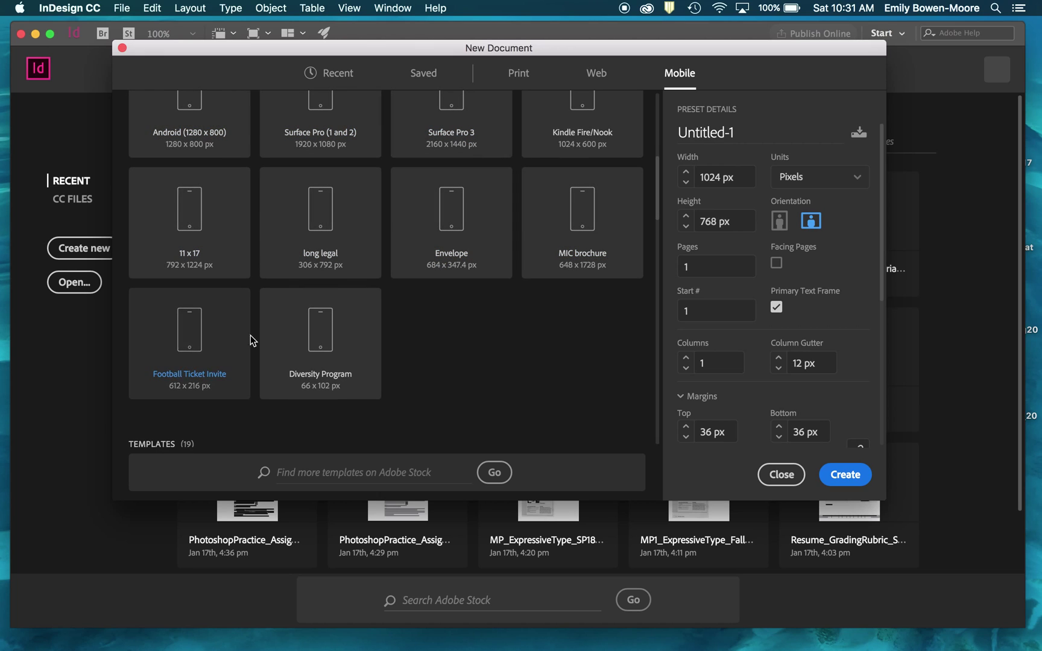
scroll(355, 342, up, 6)
scroll(356, 342, up, 4)
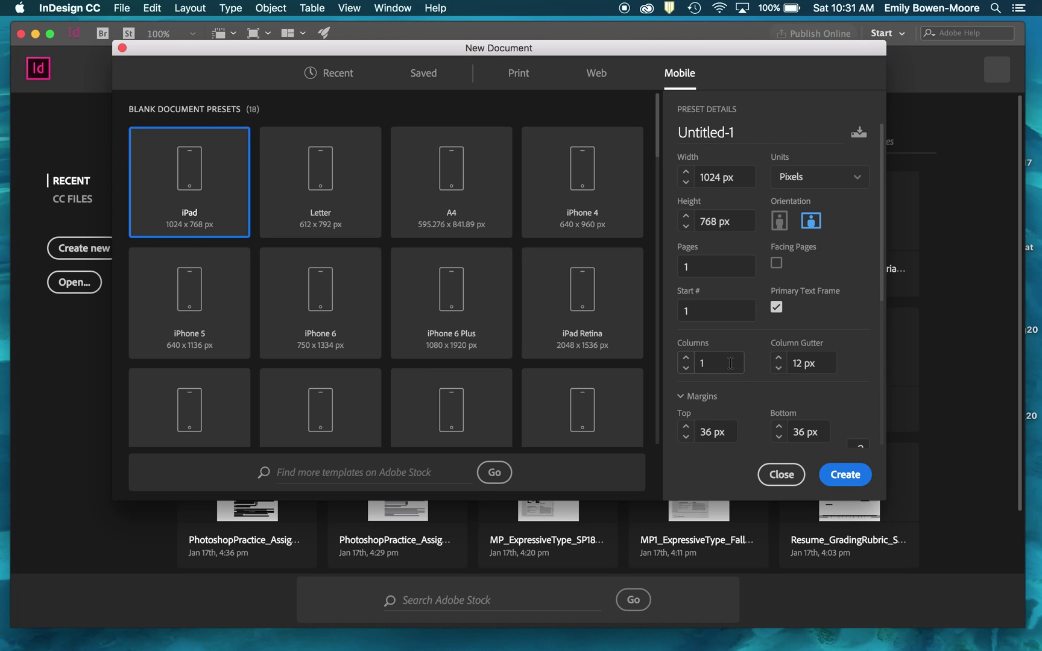
click(798, 179)
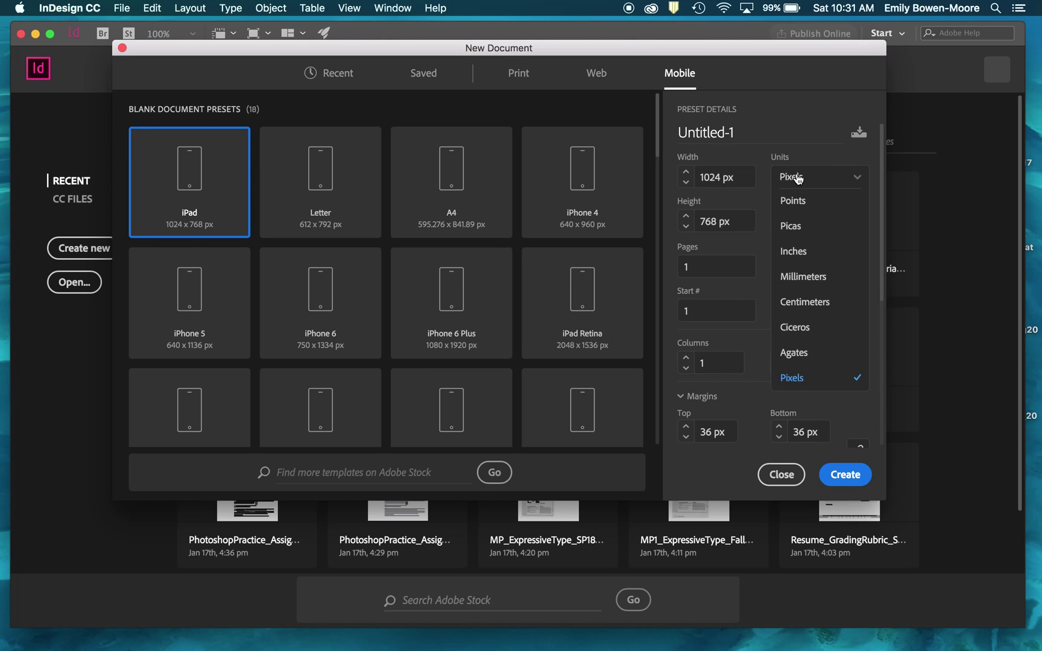
click(798, 178)
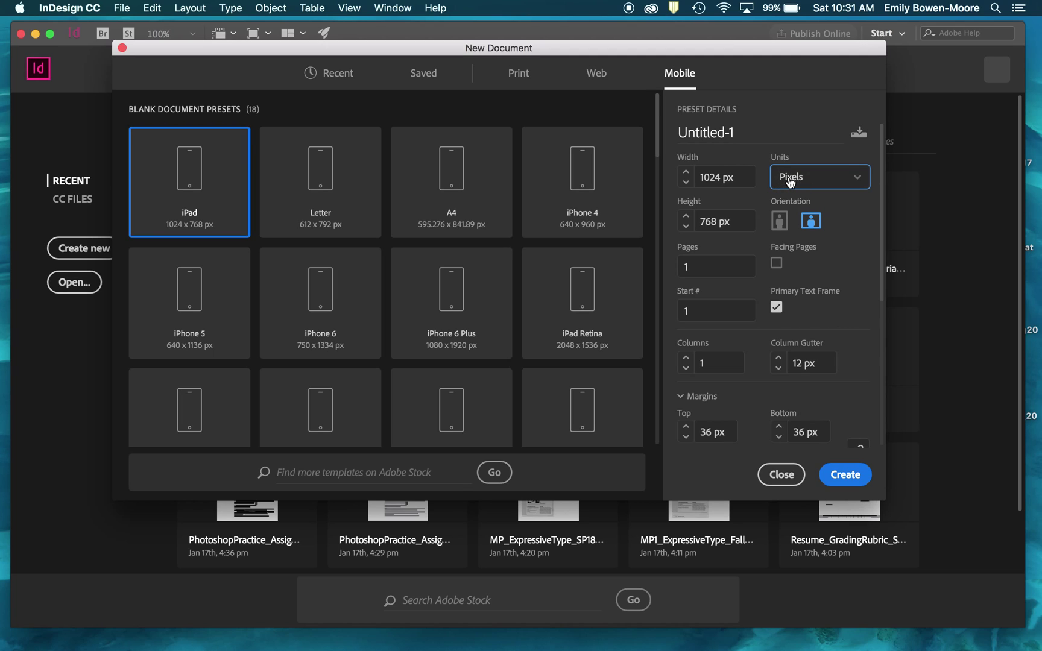
Create a portrait print document from the Letter preset in picas with 3p0 margins, and activate the Selection tool.
click(520, 80)
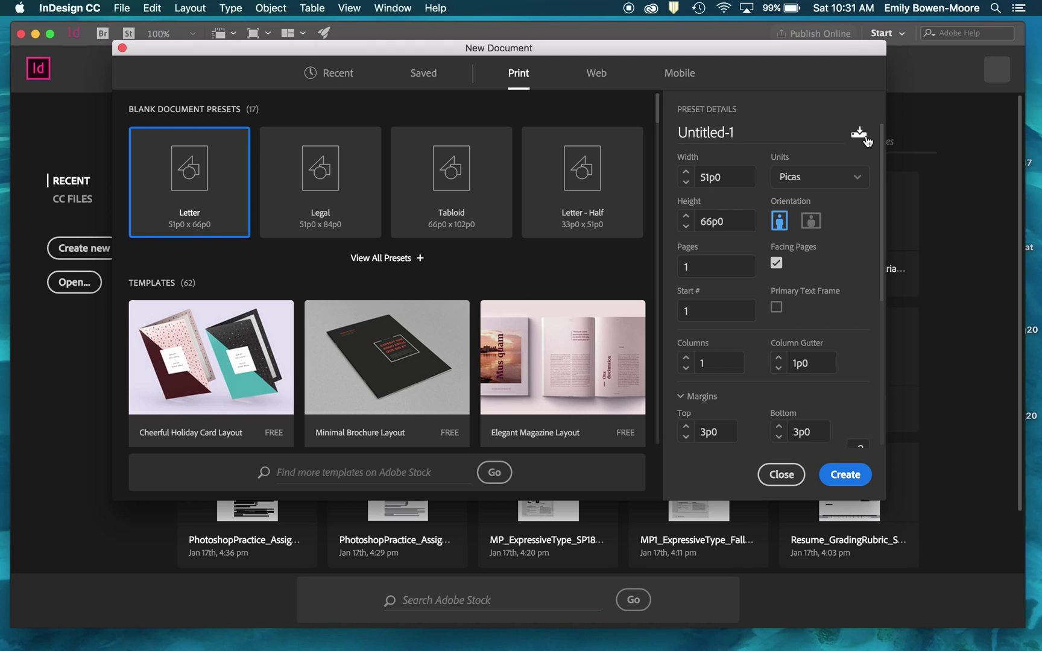
scroll(769, 343, down, 10)
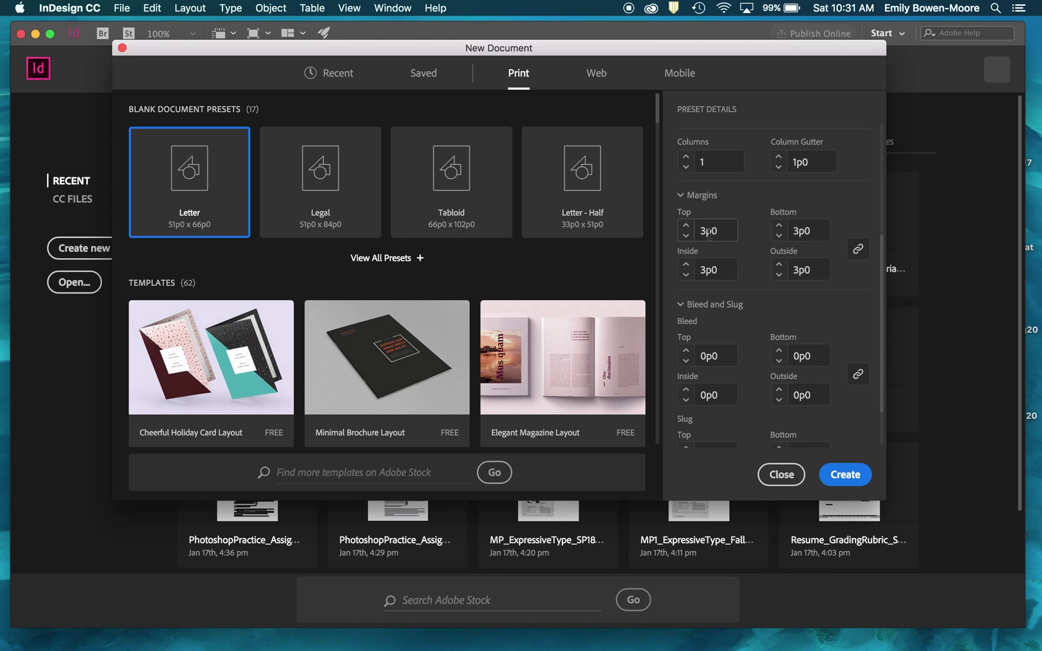
scroll(709, 233, down, 3)
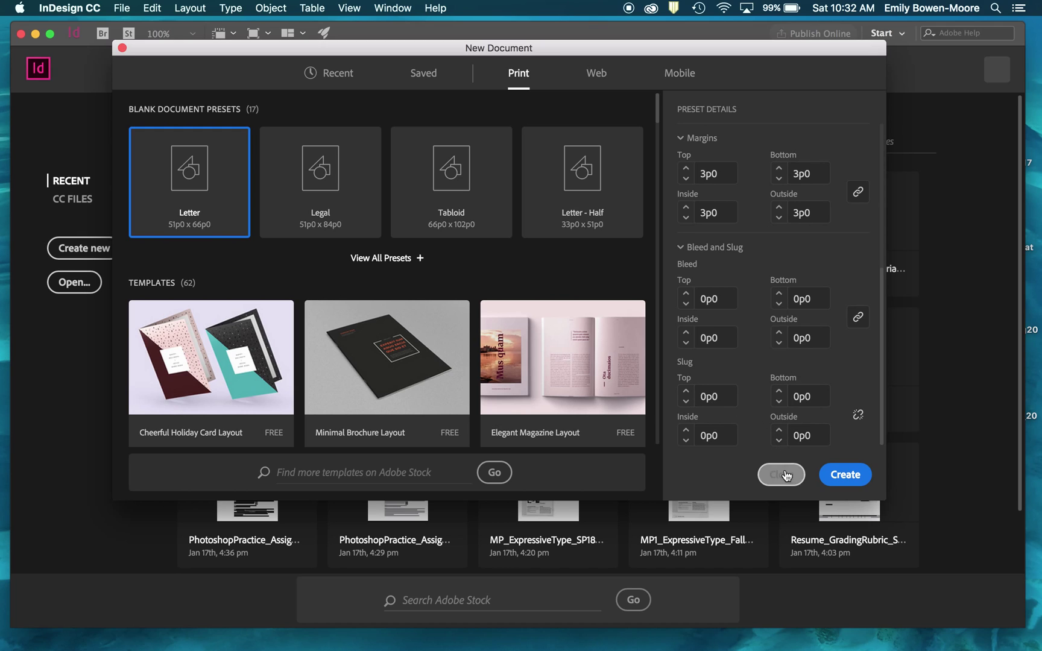
click(846, 475)
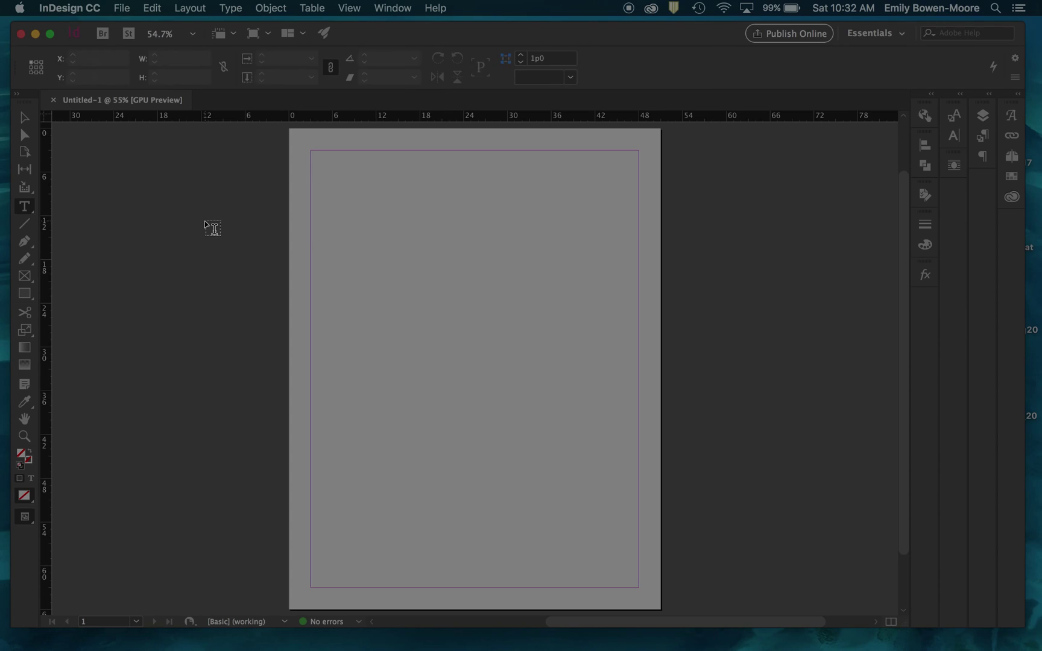
key(v)
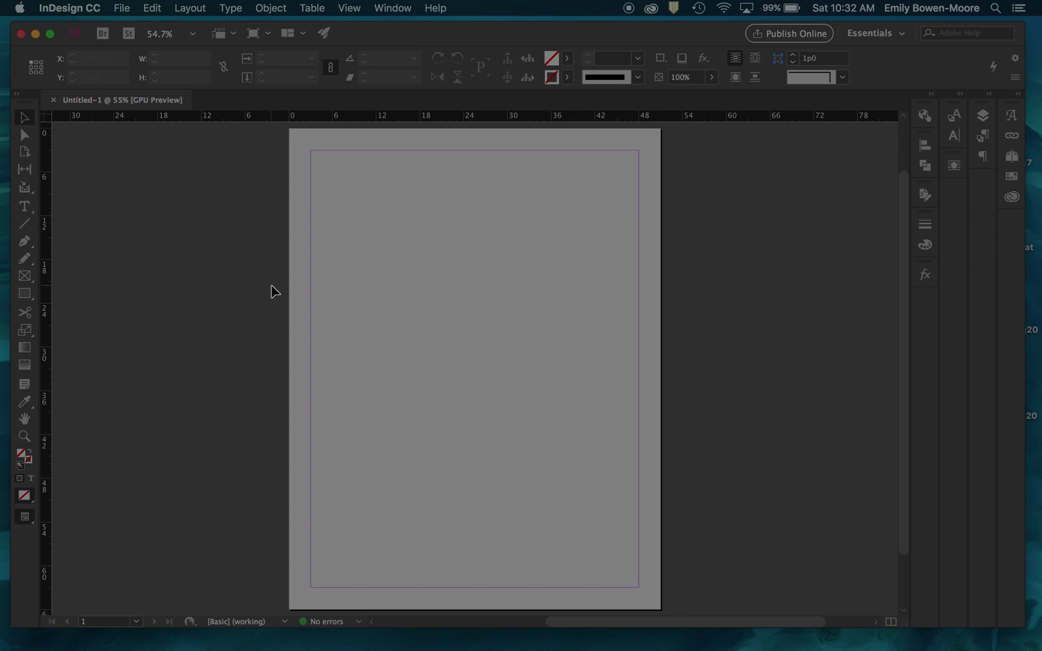
key(F2)
click(124, 10)
mouse_move(148, 11)
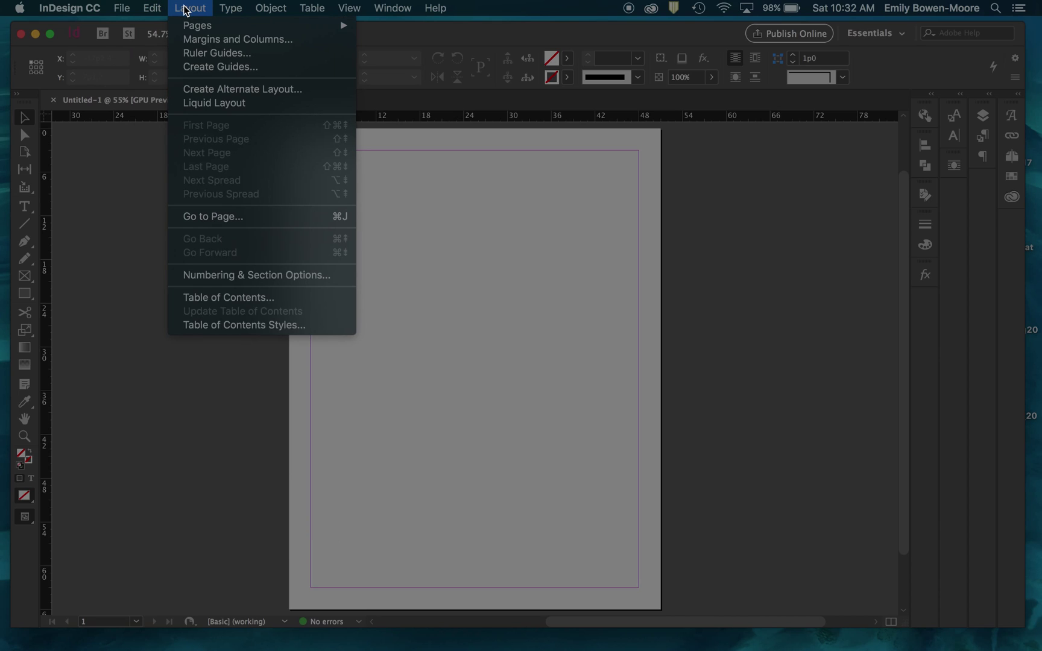
mouse_move(230, 12)
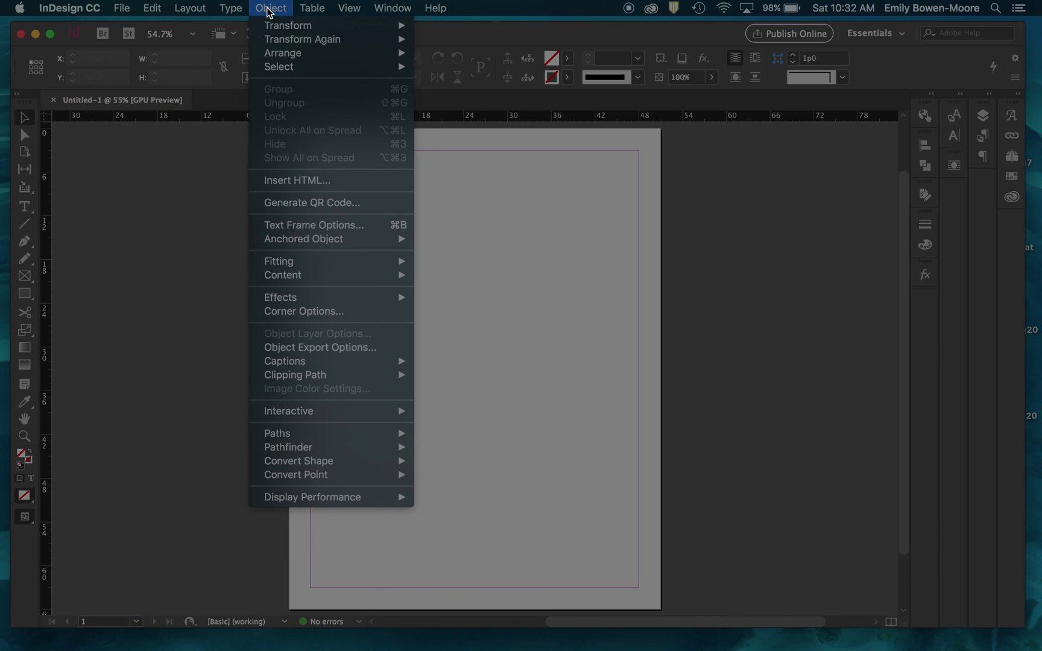
mouse_move(306, 12)
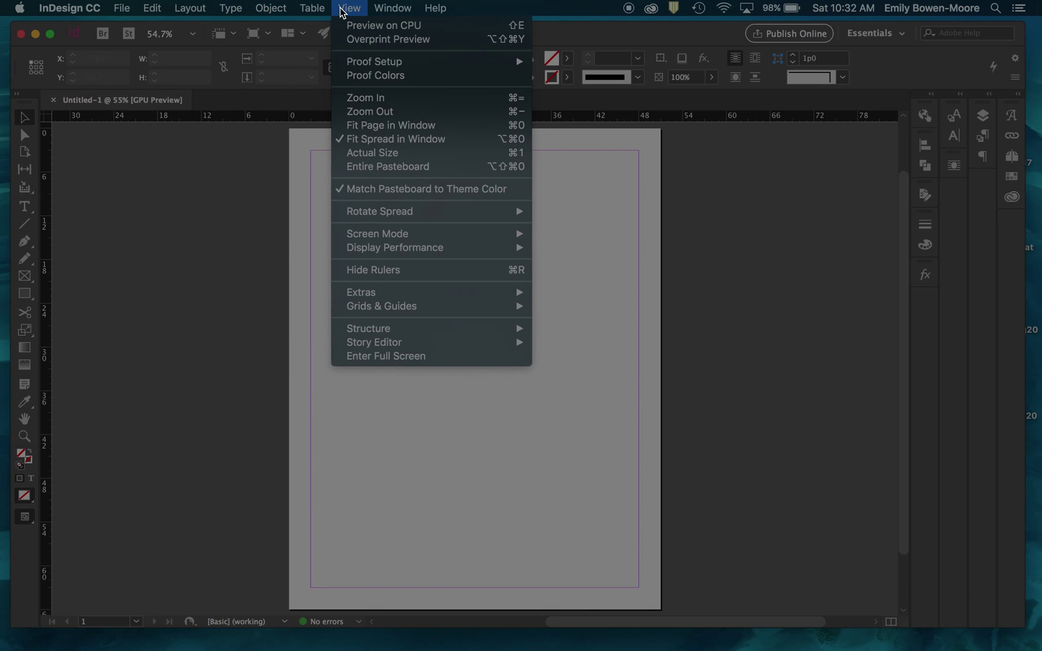
mouse_move(369, 12)
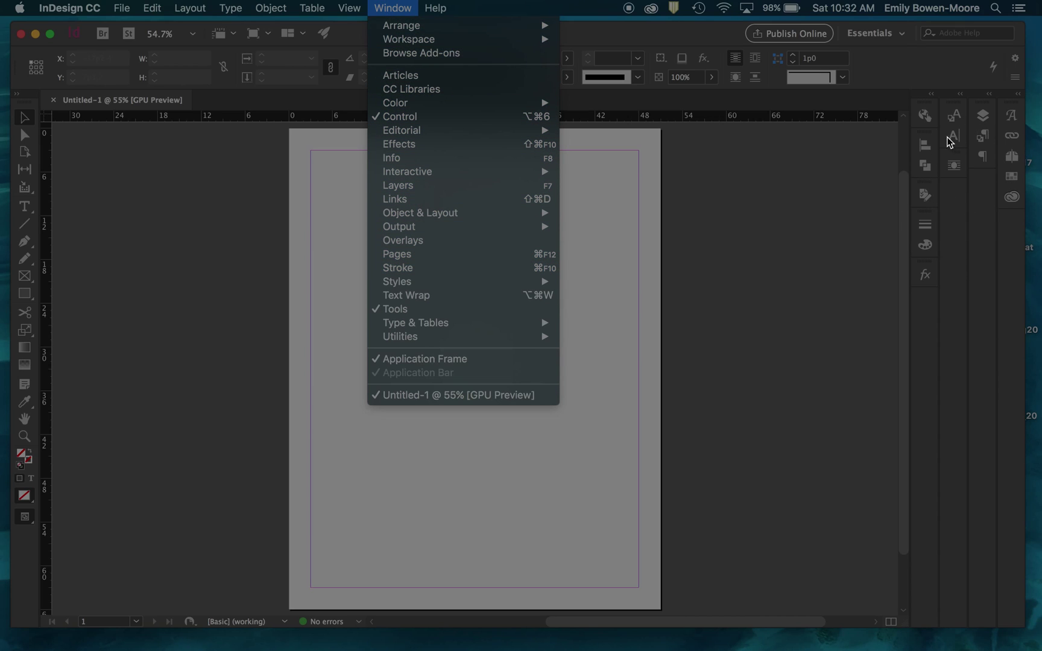
click(760, 189)
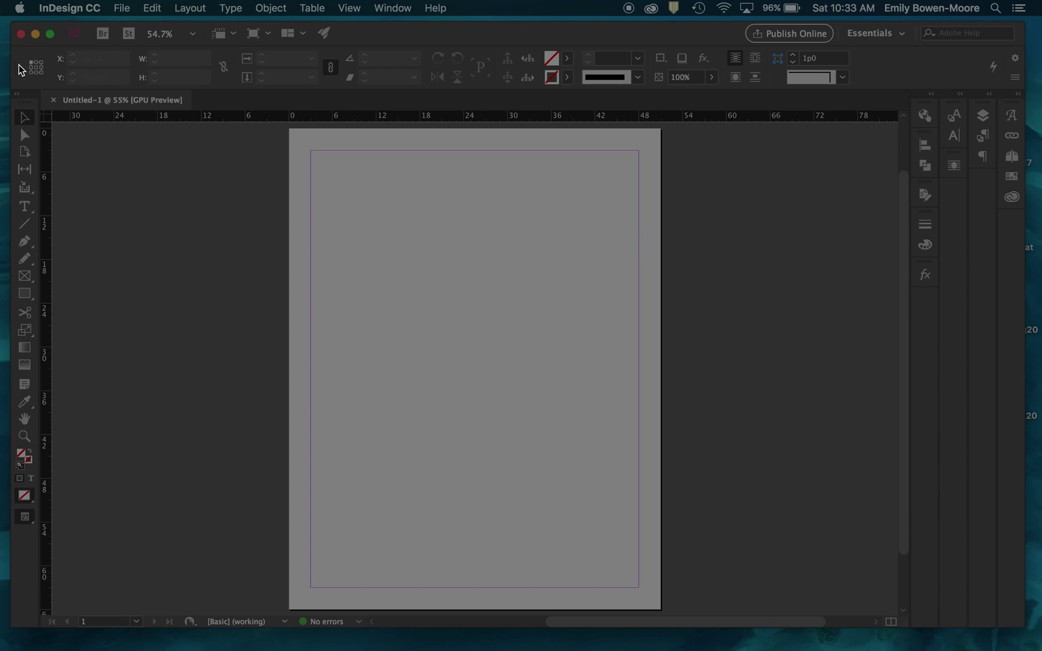
Undock the Control panel so it floats over the page, and dock it back above the document.
drag(19, 65, 89, 158)
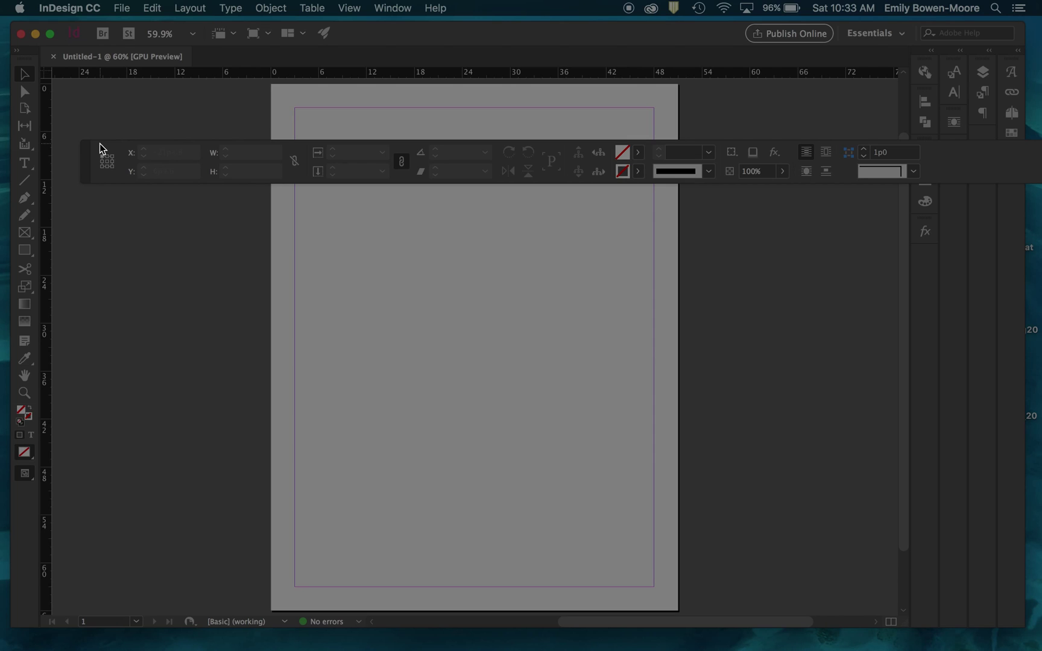
drag(86, 150, 41, 54)
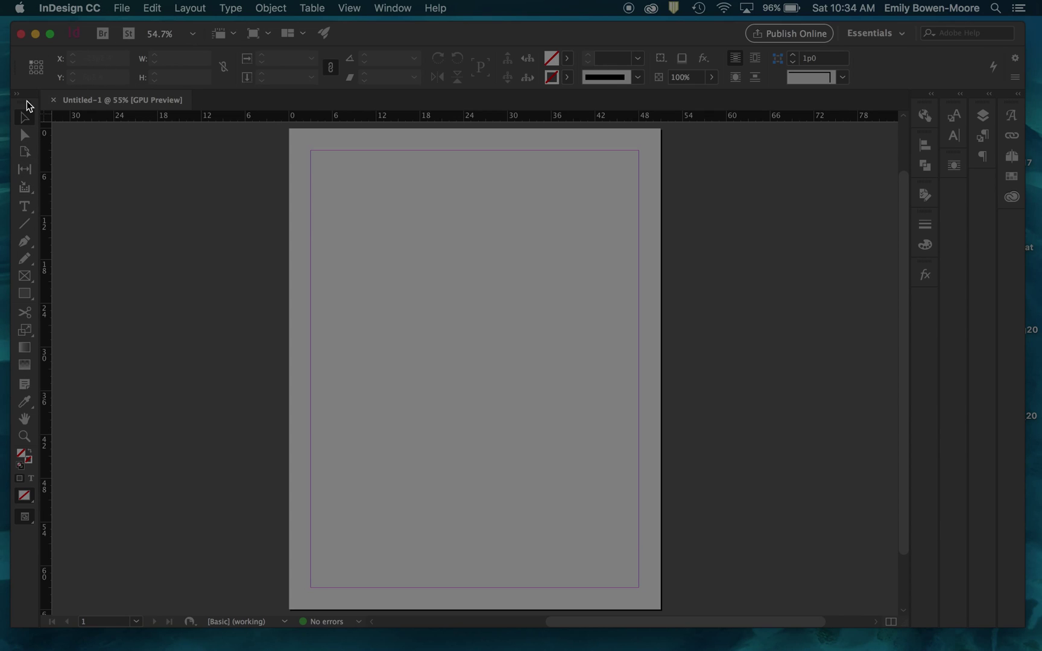
Detach the Tools panel so it floats beside the page, and cycle its layout through a single row to two columns.
mouse_move(104, 169)
mouse_down()
mouse_move(139, 164)
mouse_move(102, 147)
mouse_up()
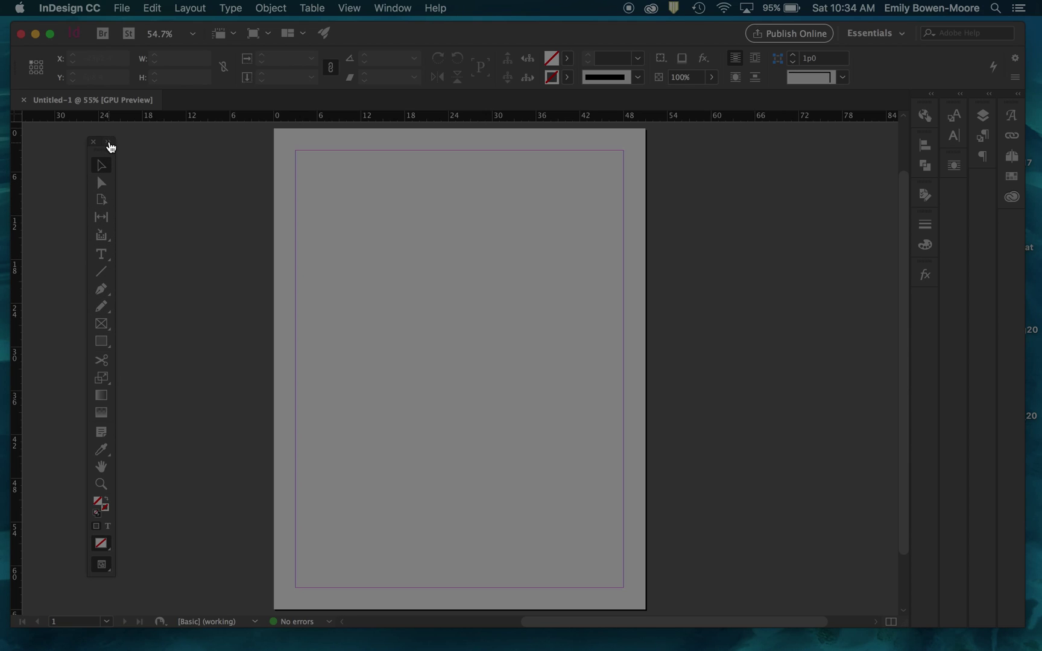
double_click(107, 145)
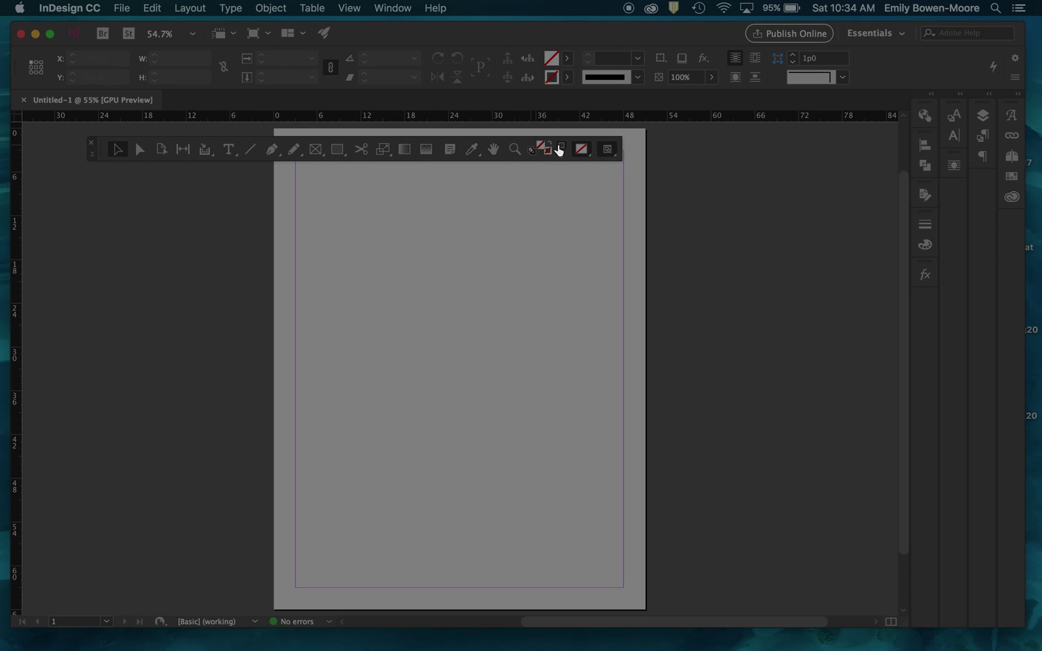
double_click(94, 158)
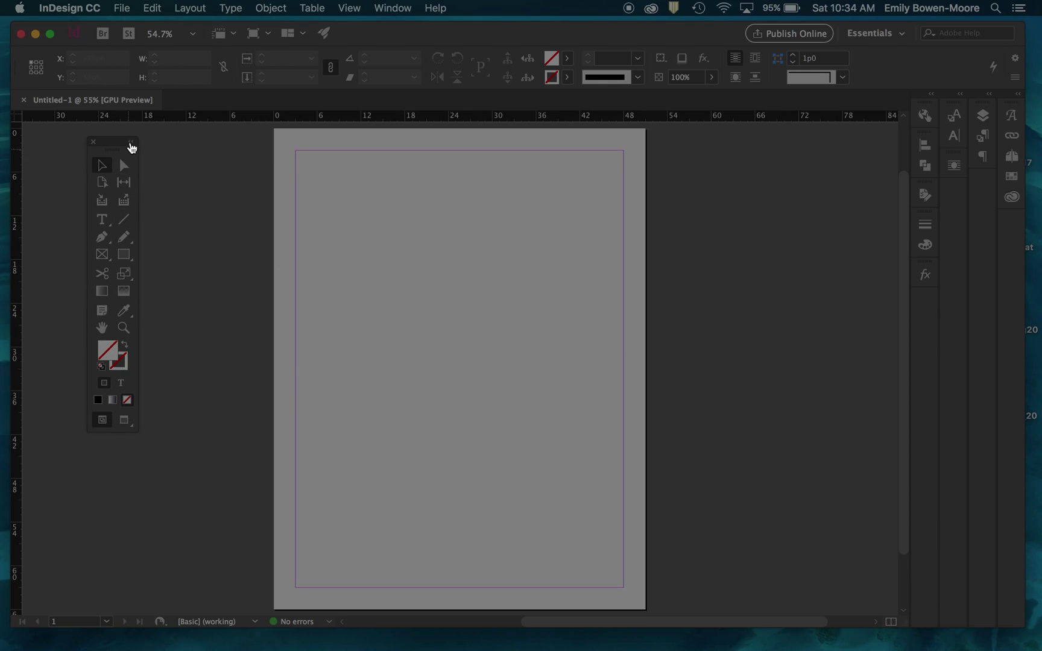
Set the floating Tools panel to a single column and dock it along the document window's left edge.
click(131, 145)
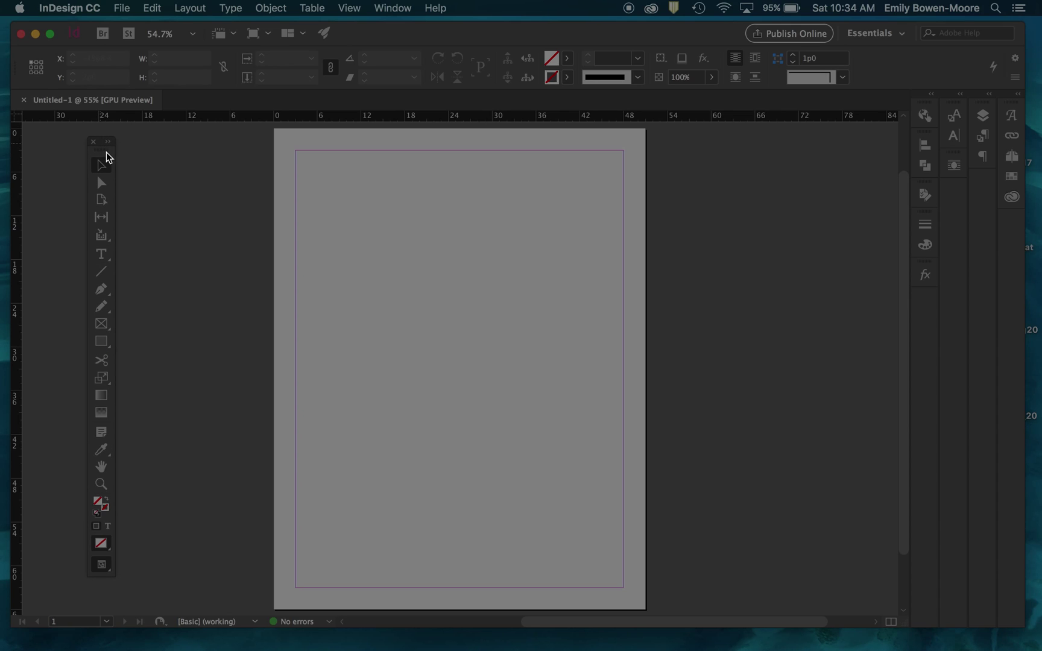
drag(106, 157, 21, 139)
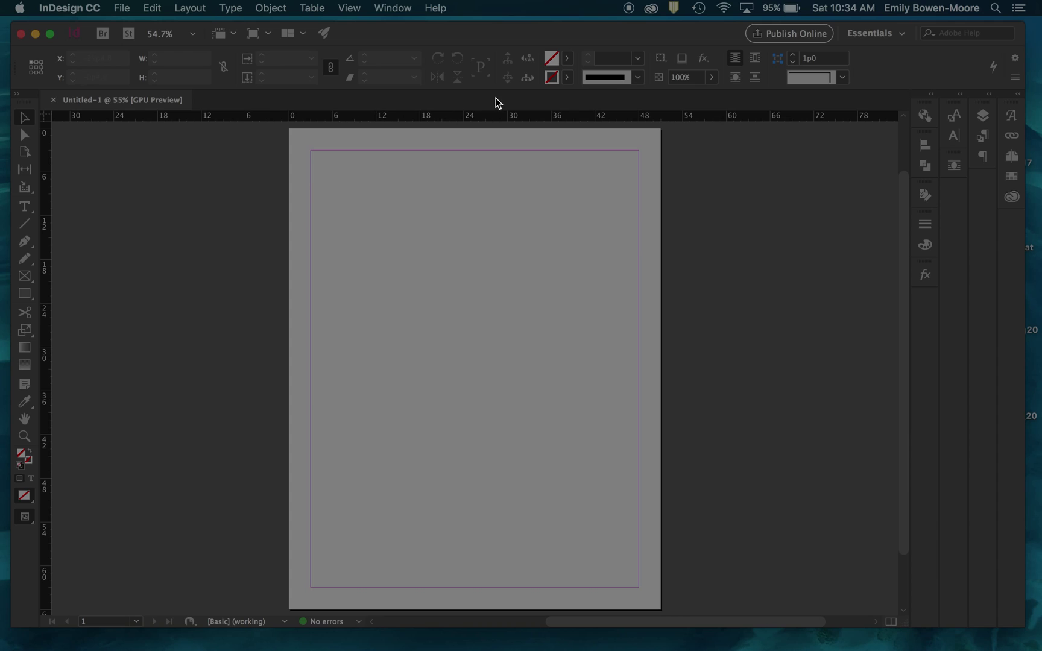
Open the recently used file Syllabus_Spring2018.indd and look through its pages.
click(130, 15)
mouse_move(134, 67)
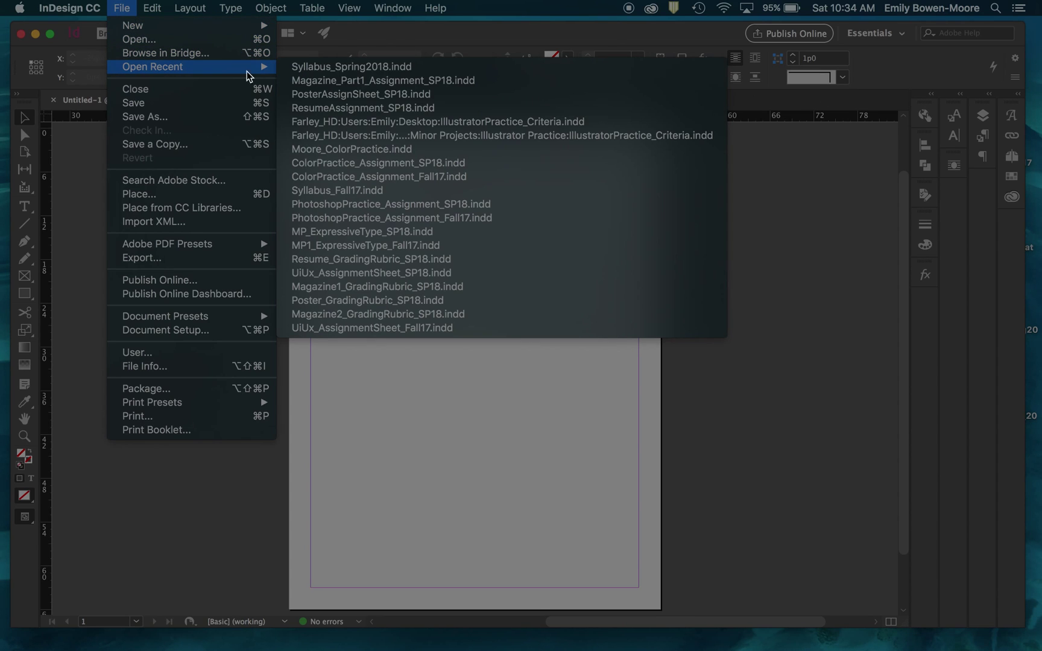
click(305, 67)
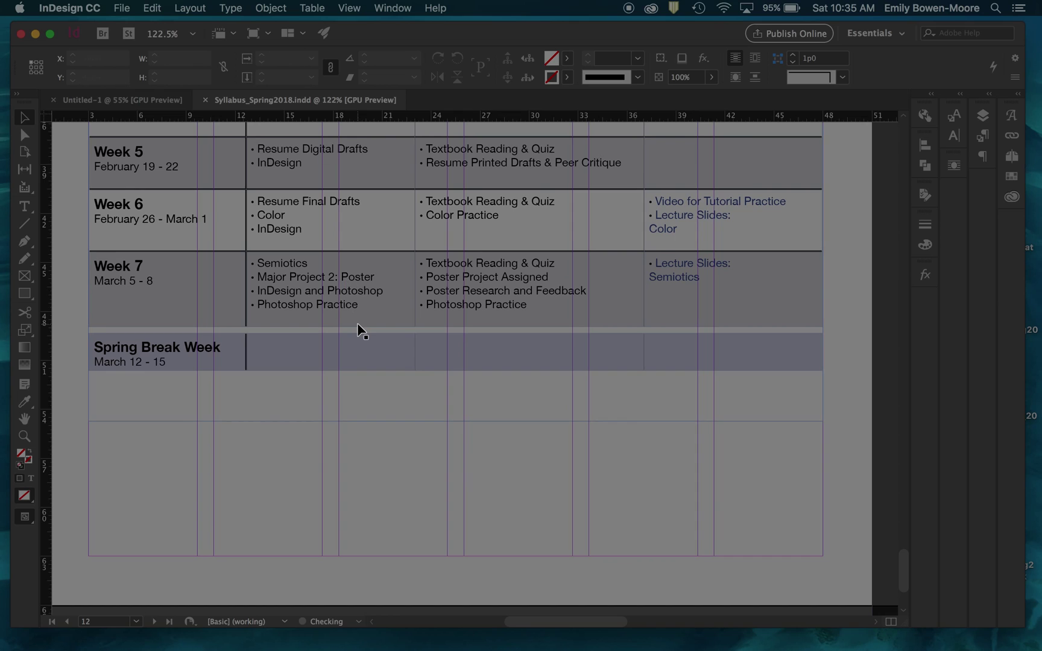
scroll(358, 328, up, 20)
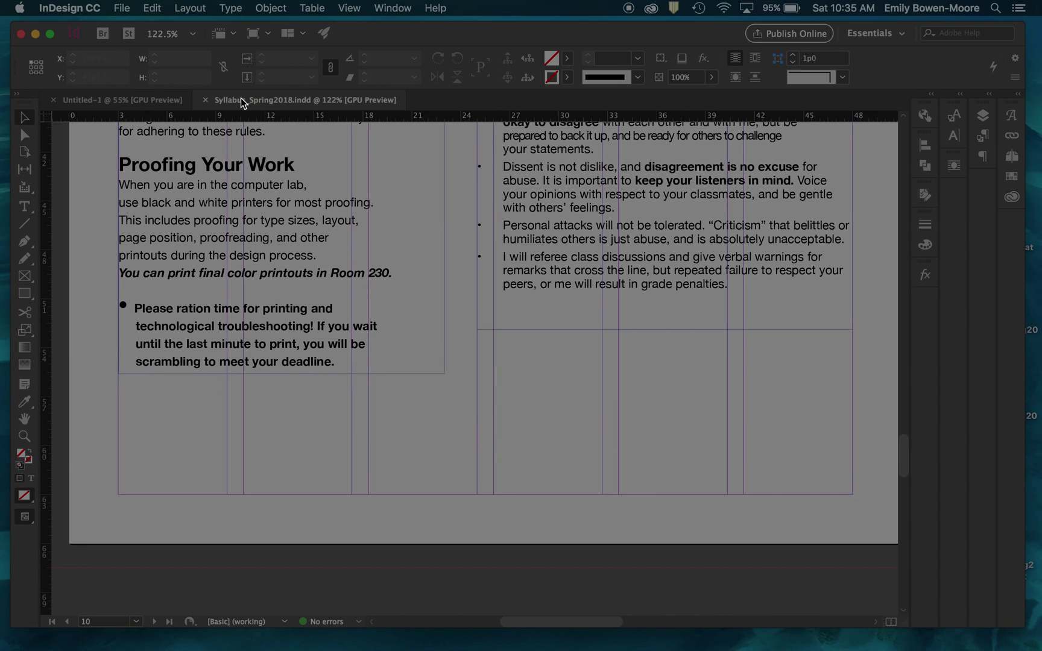
Switch back and forth between the Untitled-1 and syllabus documents, and close the syllabus.
click(135, 101)
click(263, 100)
click(115, 100)
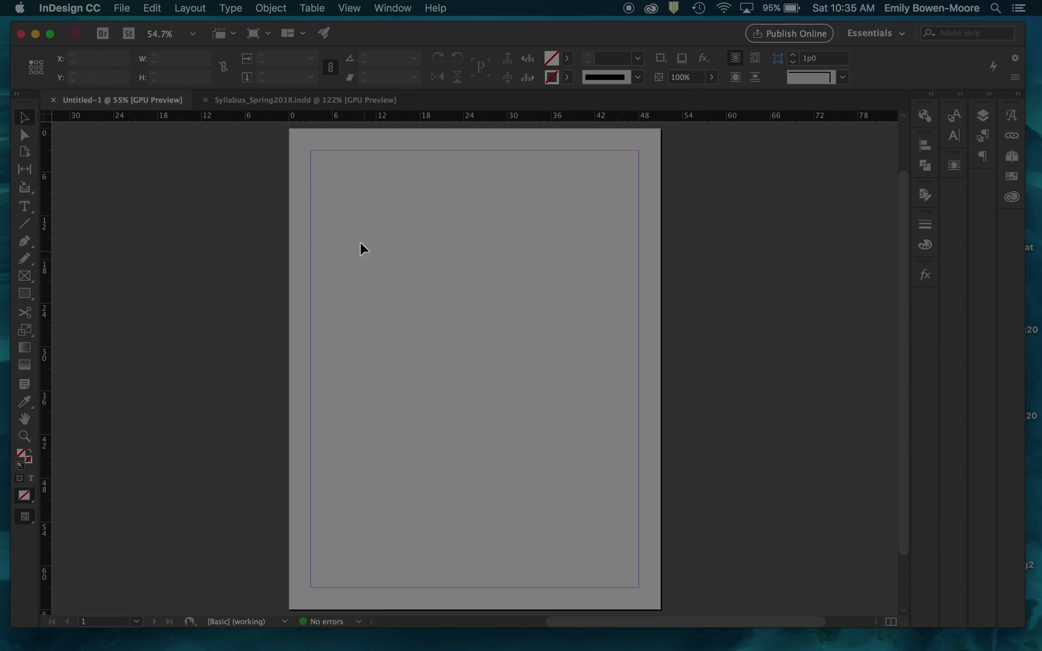
click(318, 96)
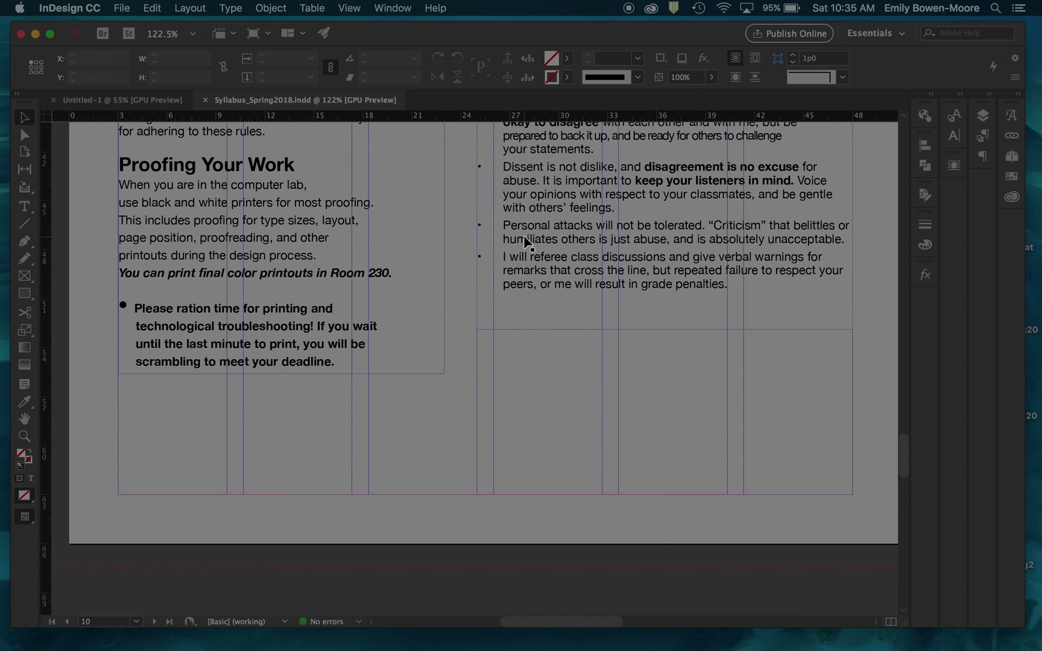
click(112, 101)
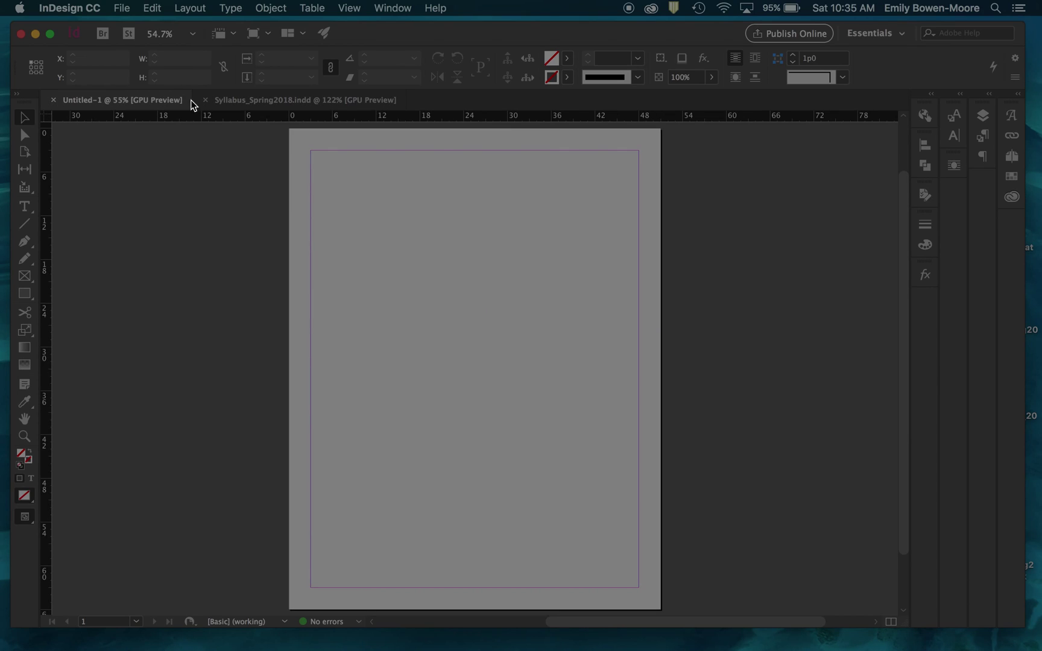
click(207, 99)
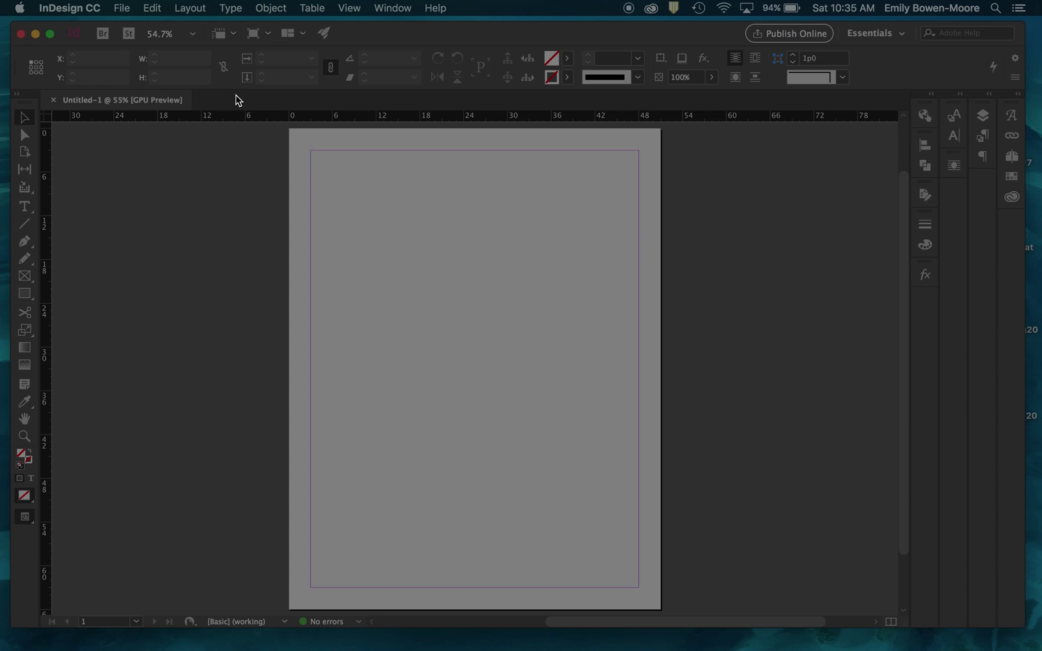
Undock the Untitled-1 document into its own floating window and dock it back into the application frame.
drag(133, 100, 418, 143)
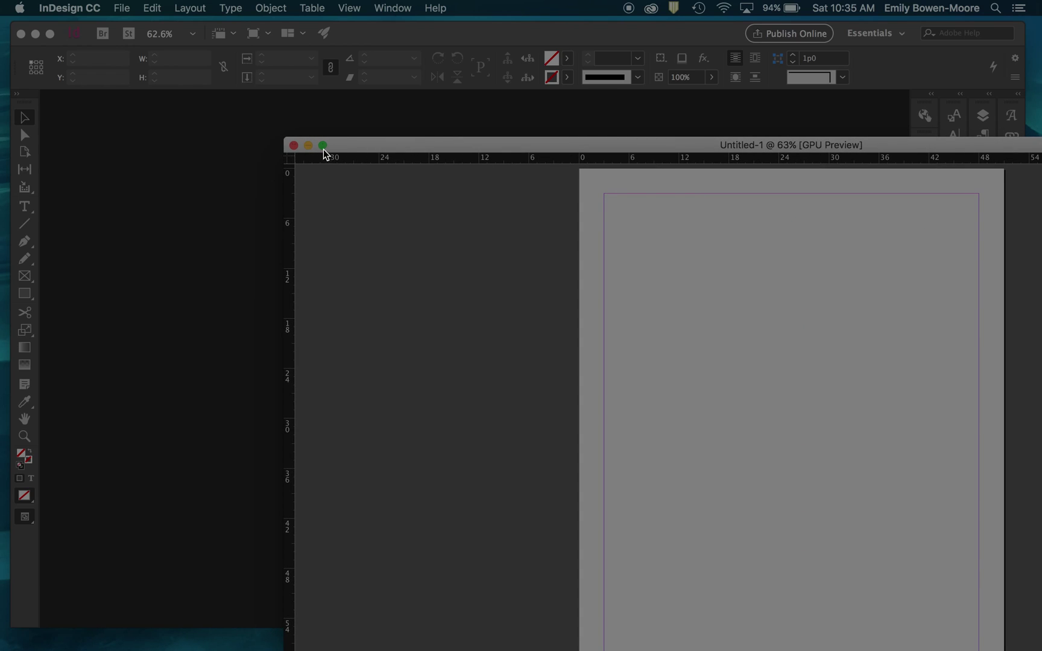
drag(384, 150, 129, 100)
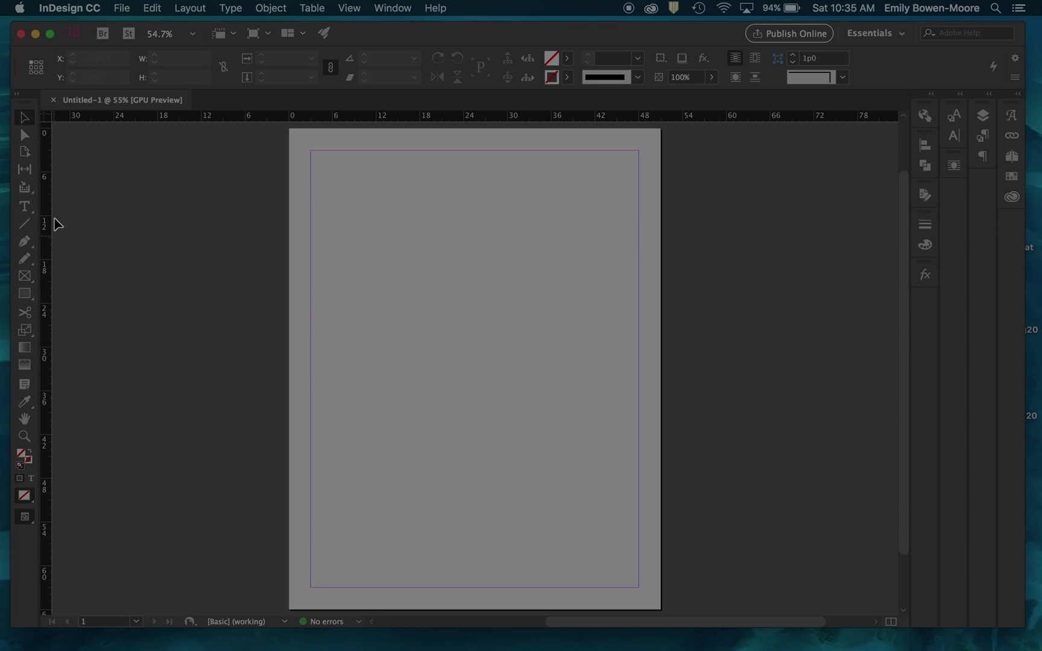
Change the measurement units of both rulers to inches.
right_click(48, 121)
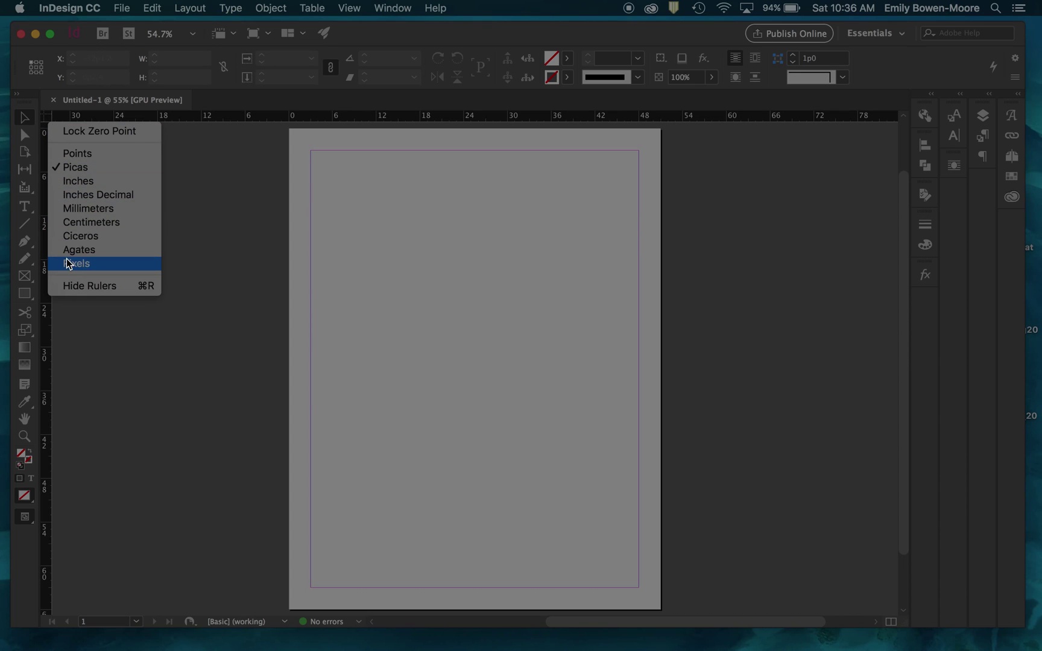
click(68, 181)
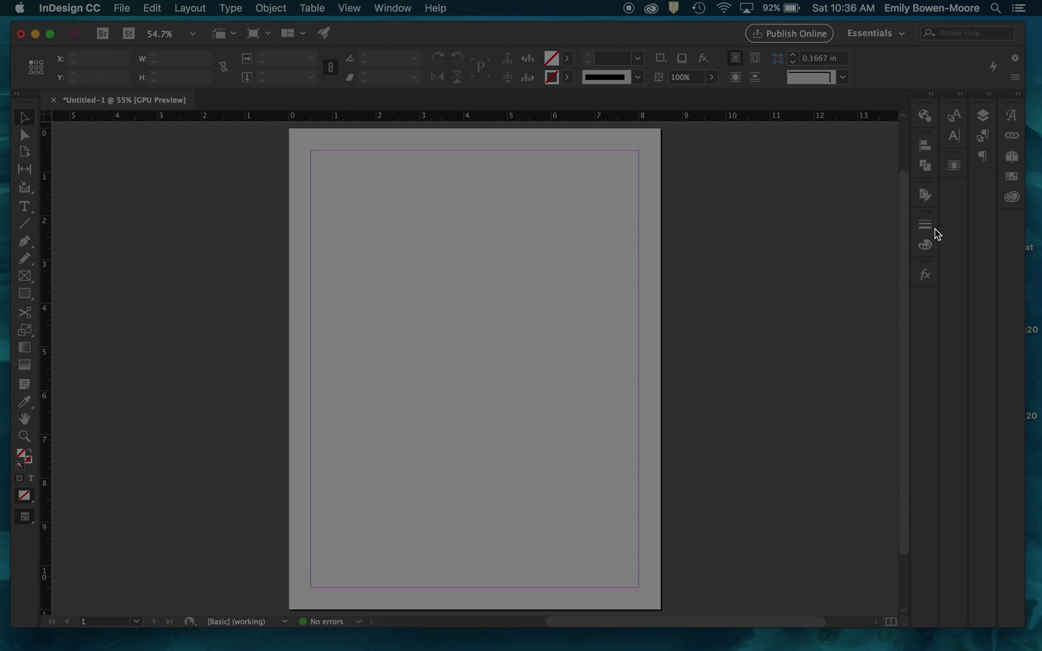
drag(493, 40, 491, 30)
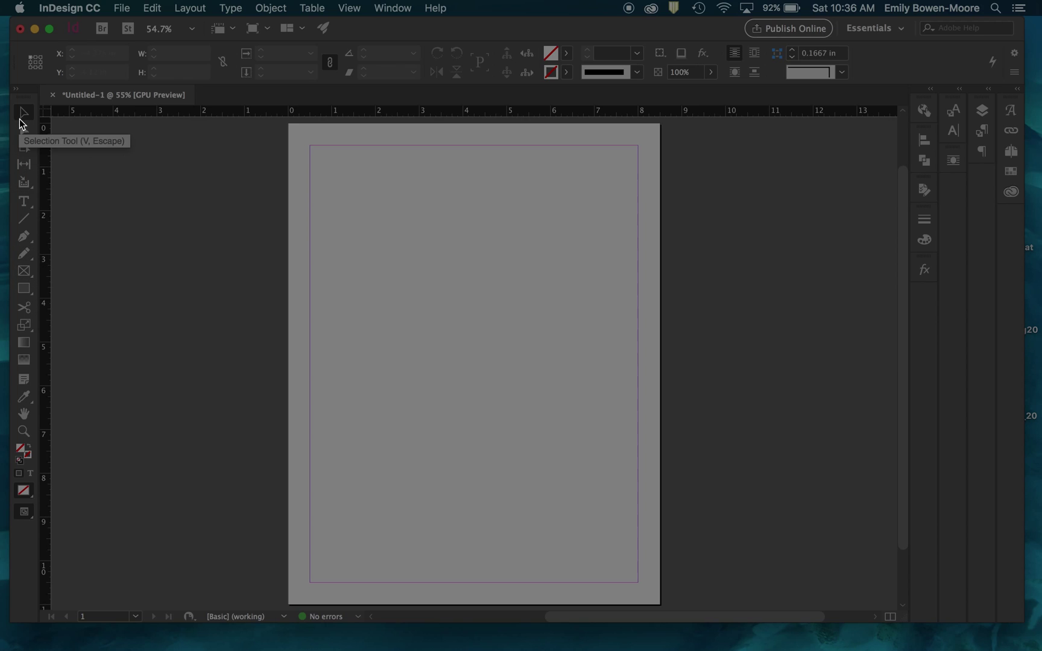
Activate the Type tool and compare the character and paragraph formatting controls in the Control panel.
click(25, 204)
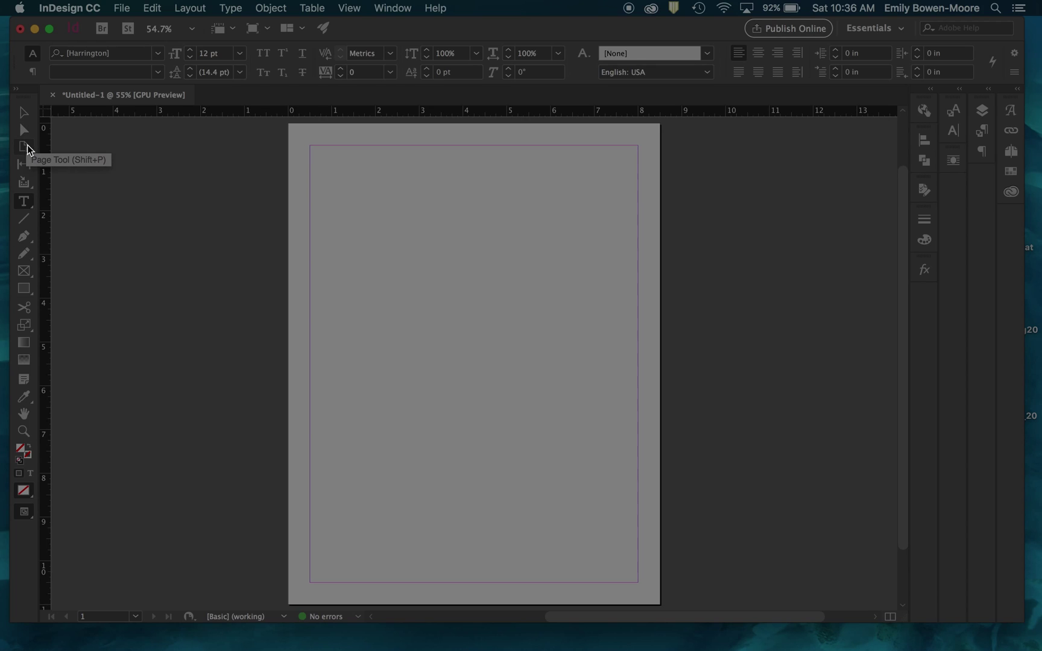
click(24, 202)
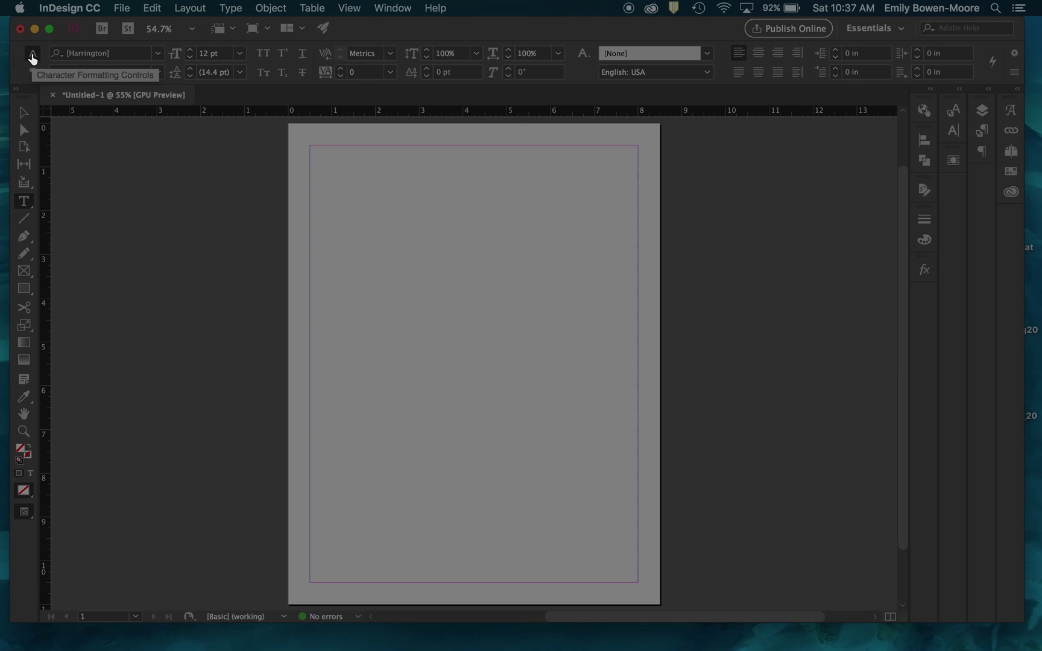
click(33, 72)
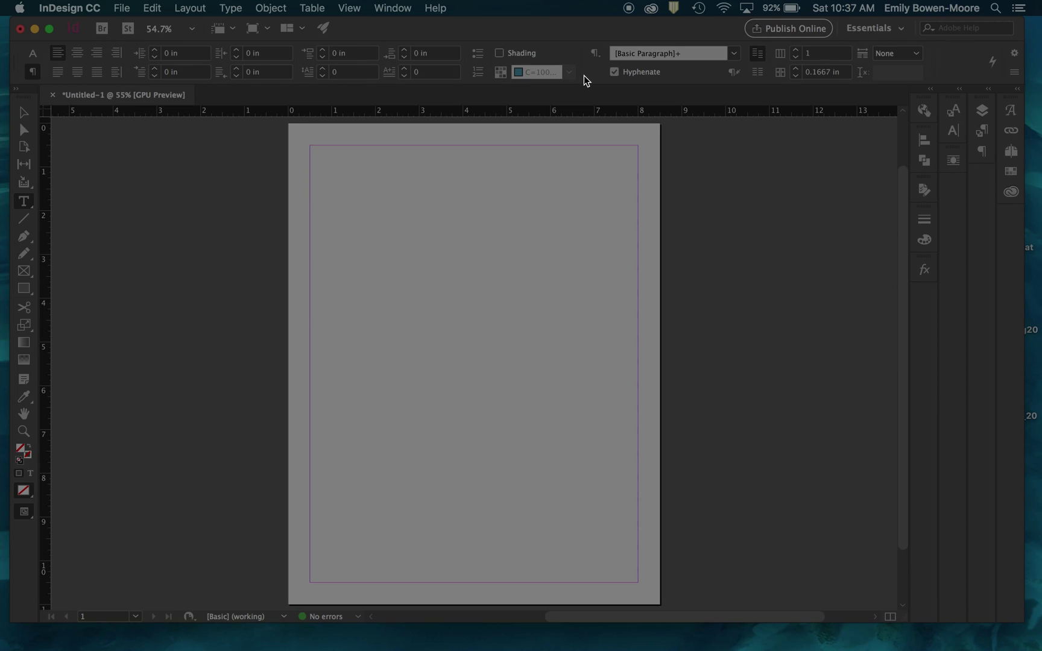
click(33, 54)
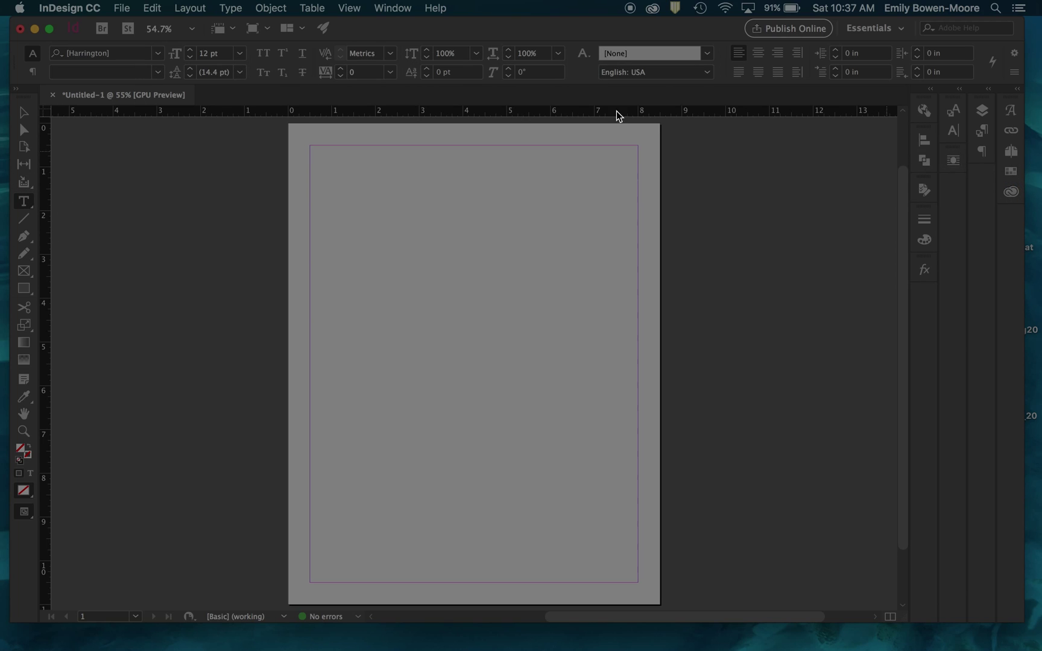
Show the Character panel from the Type & Tables panel list, and collapse it back into the dock.
click(408, 9)
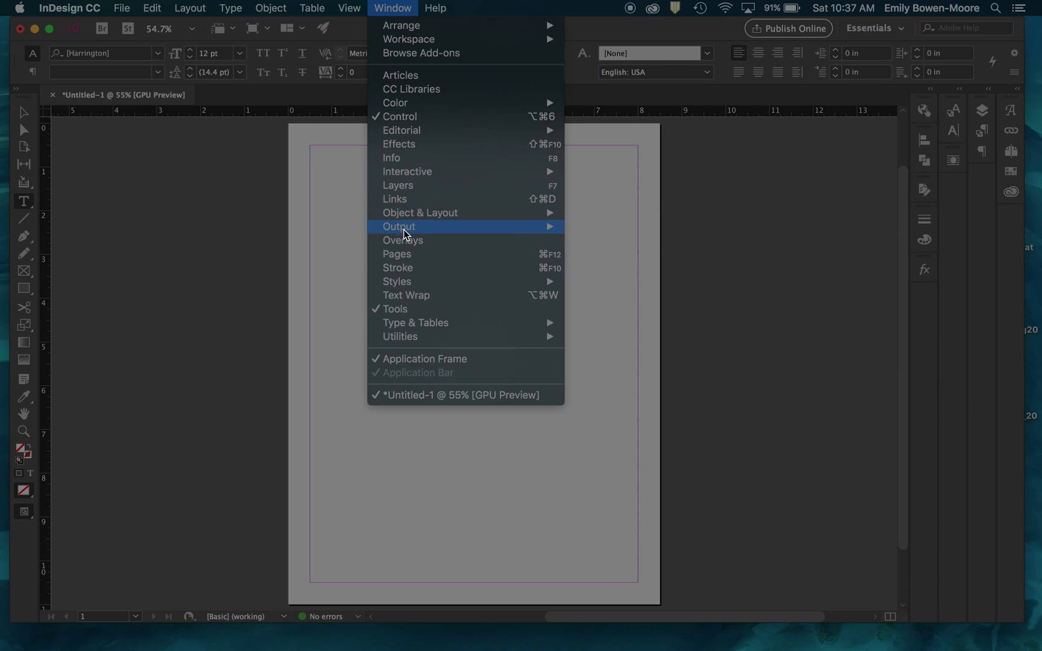
mouse_move(419, 326)
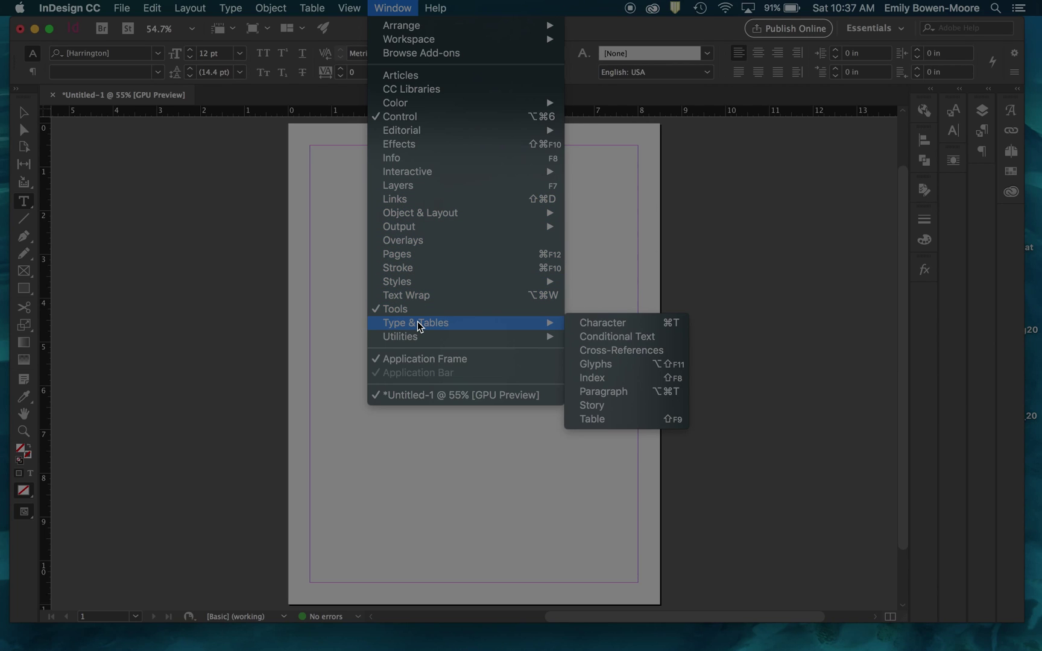
click(606, 325)
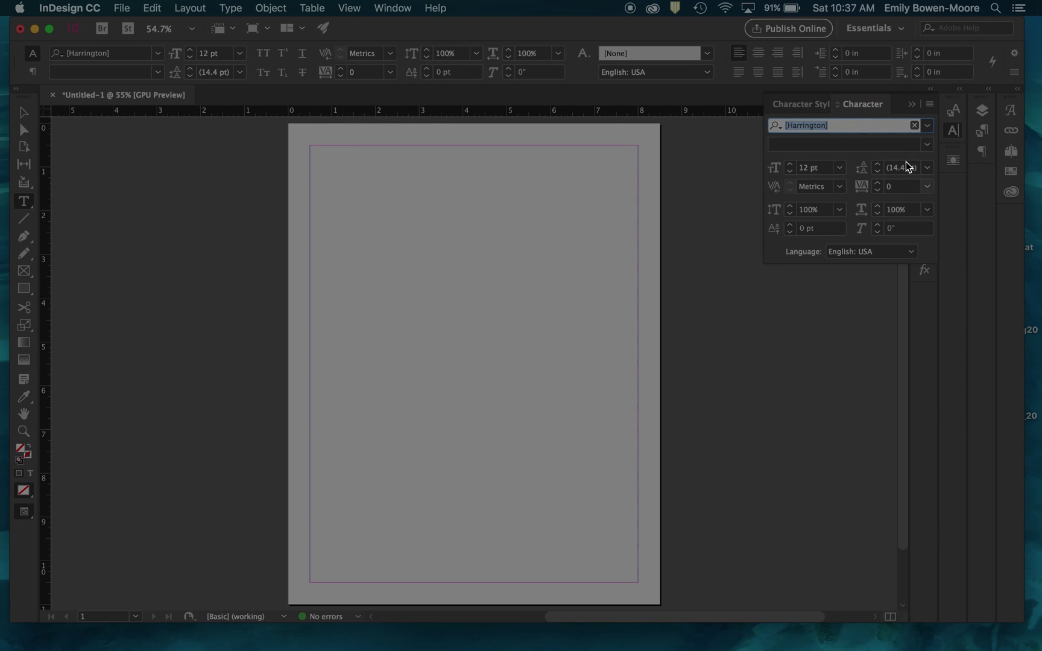
click(913, 107)
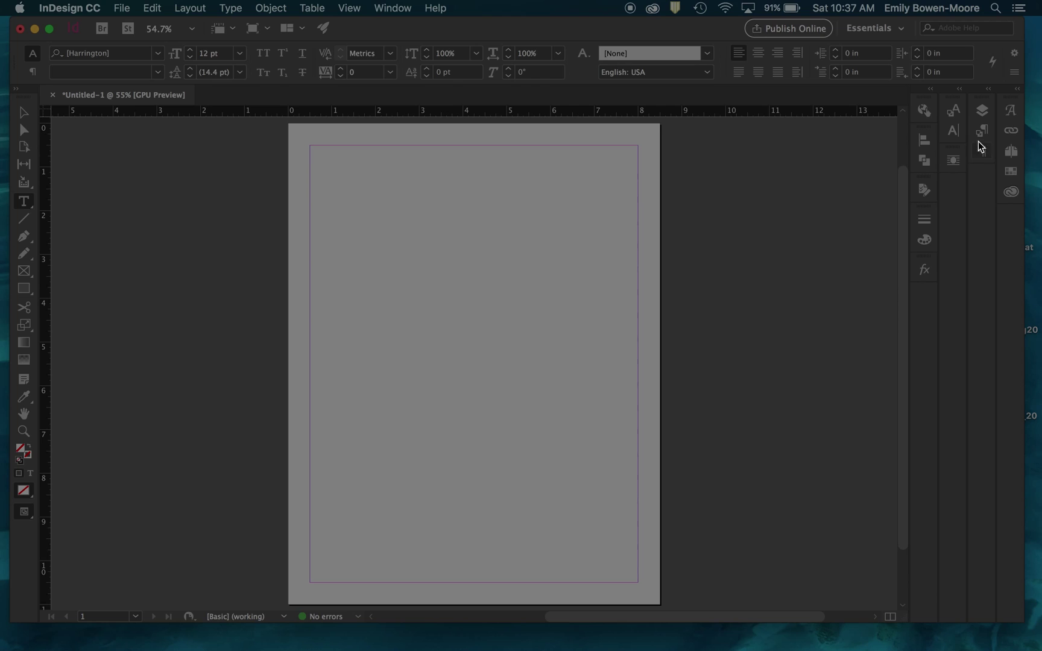
Show and hide the Character Styles panel, and expand the Character panel with its font size value selected.
click(958, 115)
click(958, 115)
click(954, 132)
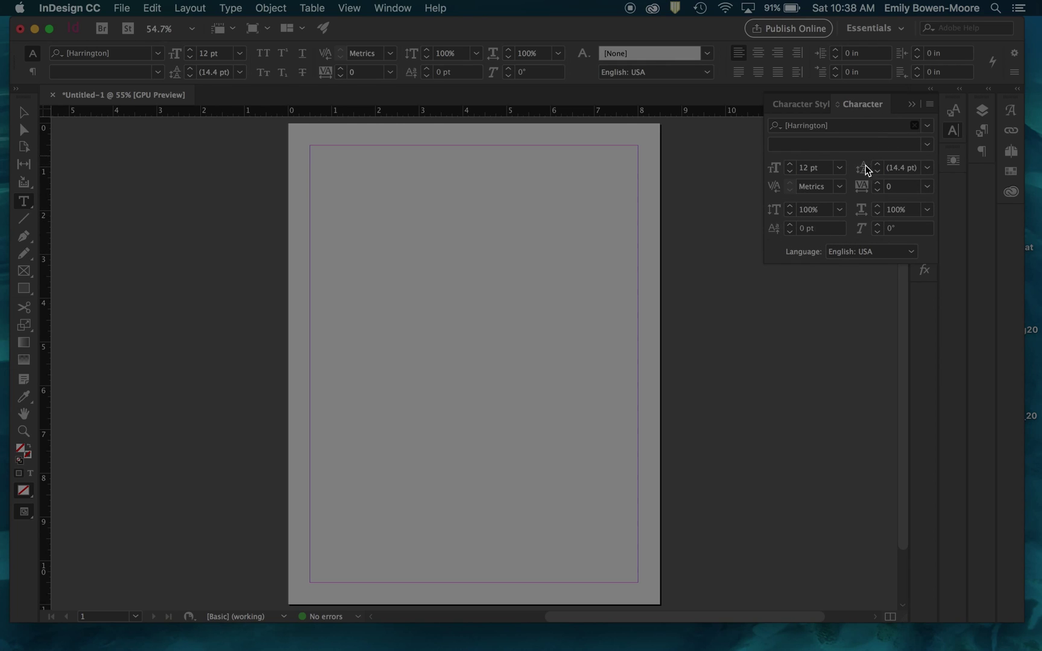
click(827, 169)
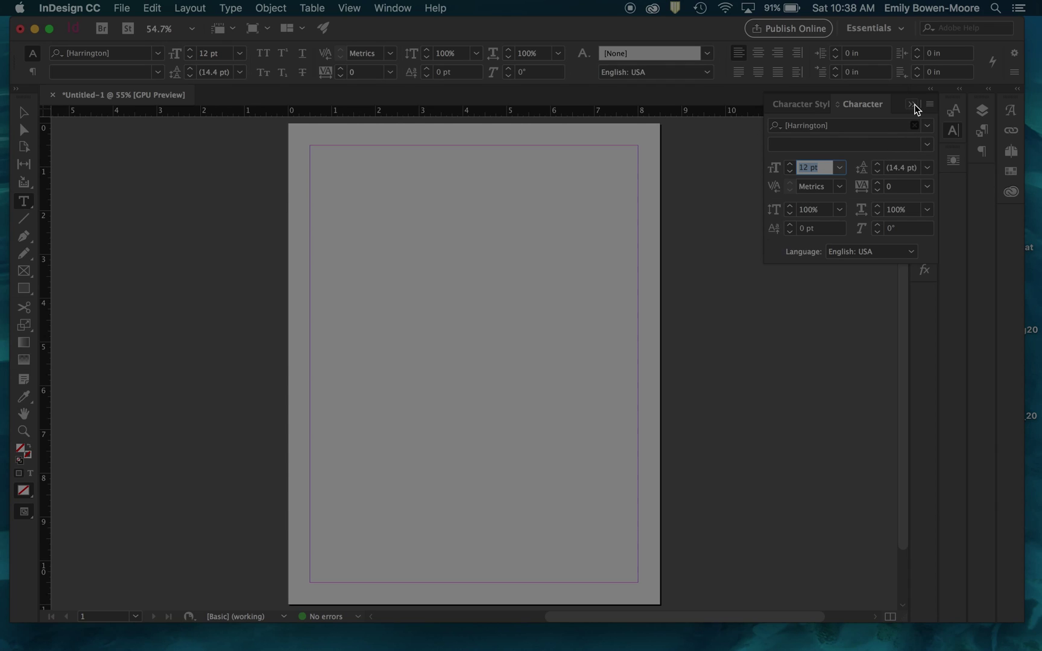
Expand the docked Paragraph, Layers and Glyphs panels one after another.
click(984, 152)
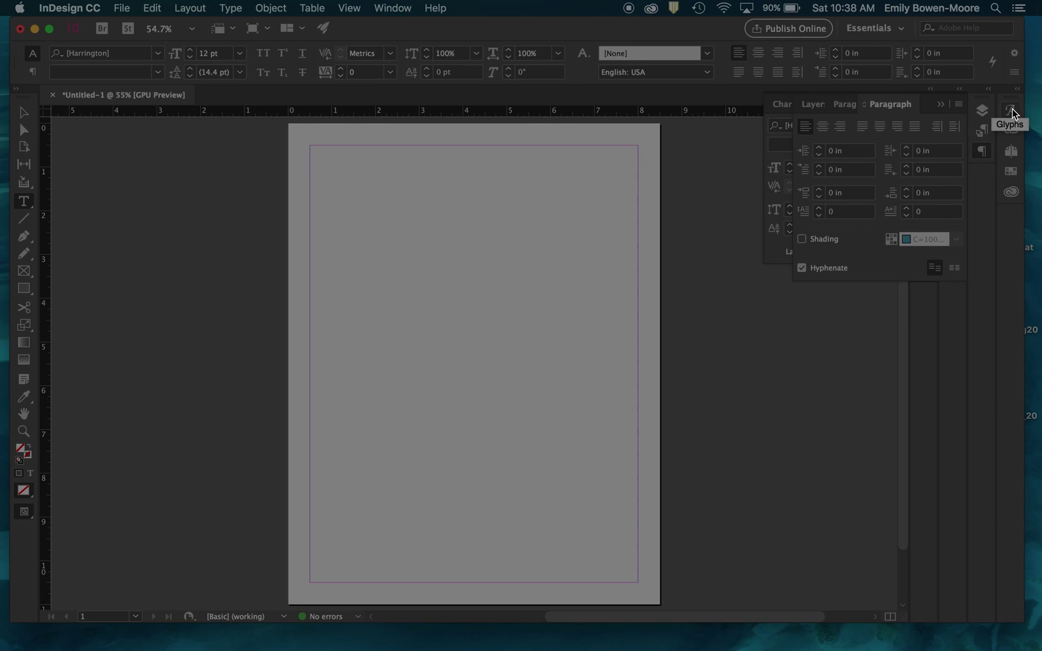
click(983, 109)
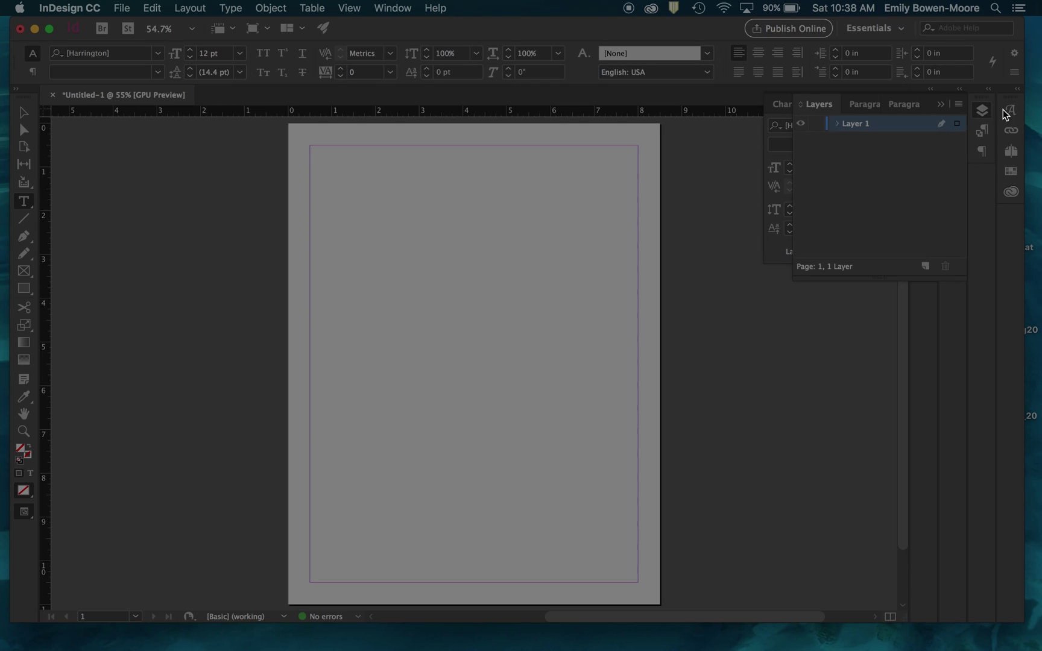
click(1012, 113)
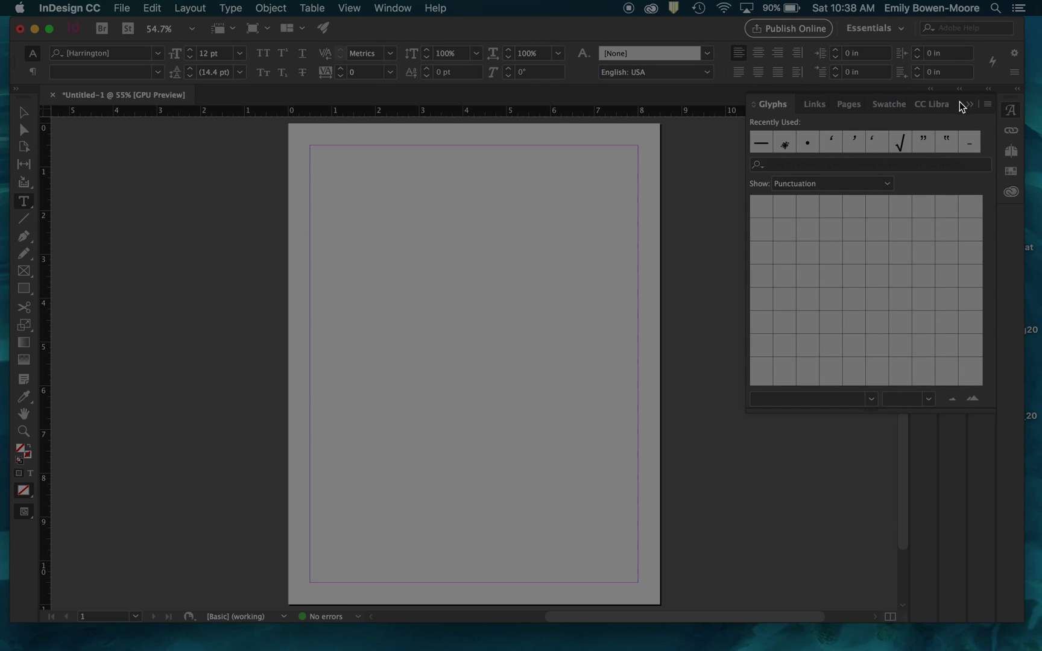
Pull the Glyphs, Layers and Character panel groups out of the dock so they float over the workspace.
drag(957, 103, 586, 244)
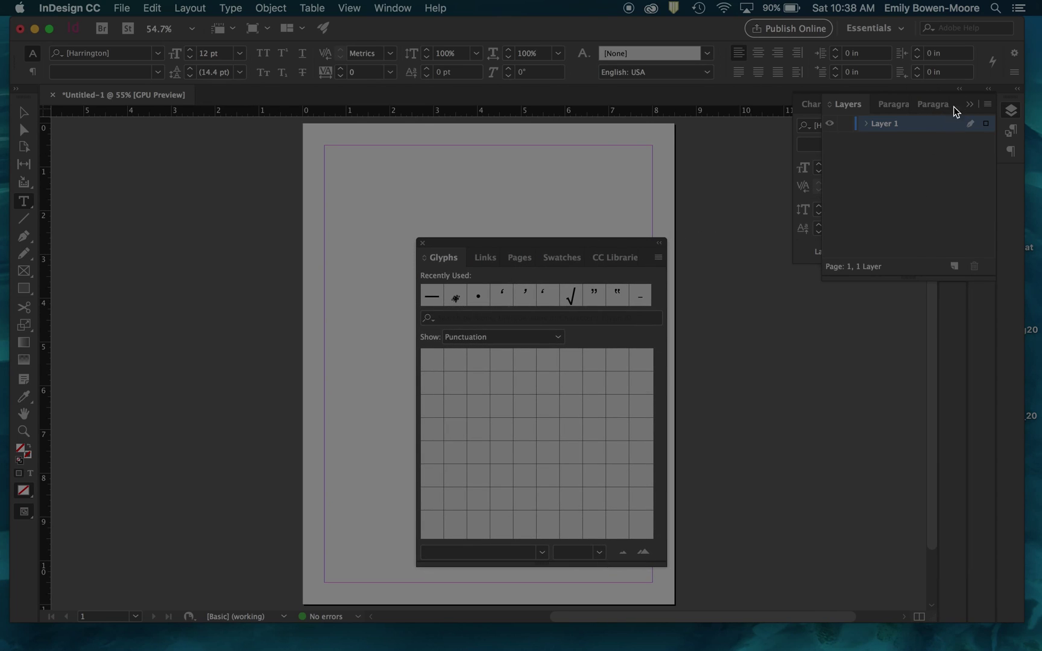
drag(952, 99, 831, 361)
drag(961, 110, 827, 154)
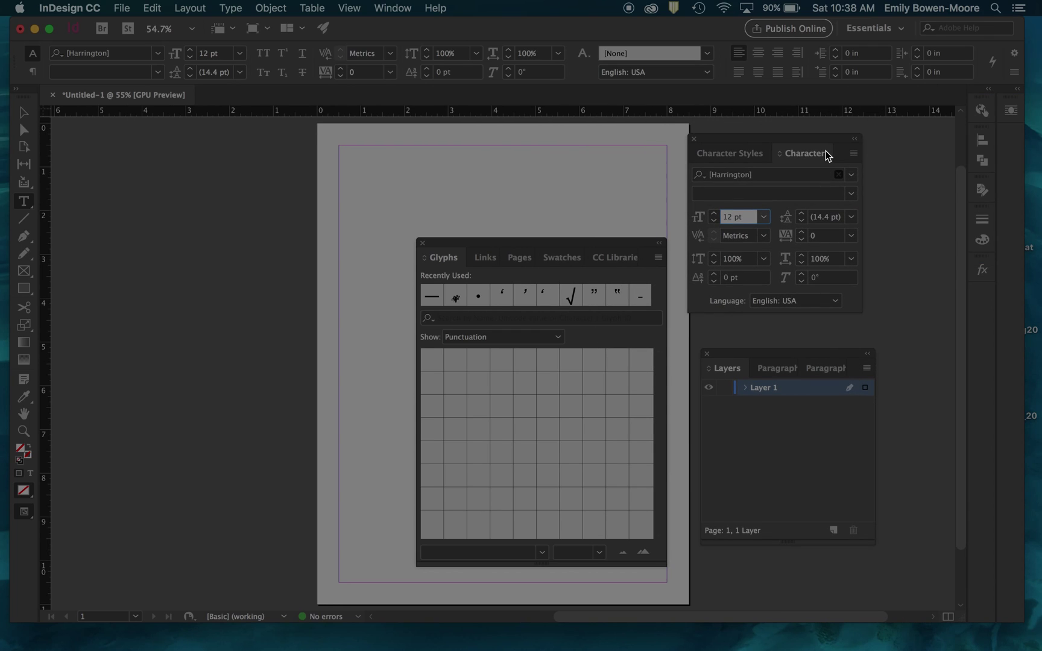
View the Pages, Links, Swatches and CC Libraries panels in the floating Glyphs group.
mouse_move(604, 300)
click(518, 261)
click(482, 260)
click(567, 260)
click(612, 259)
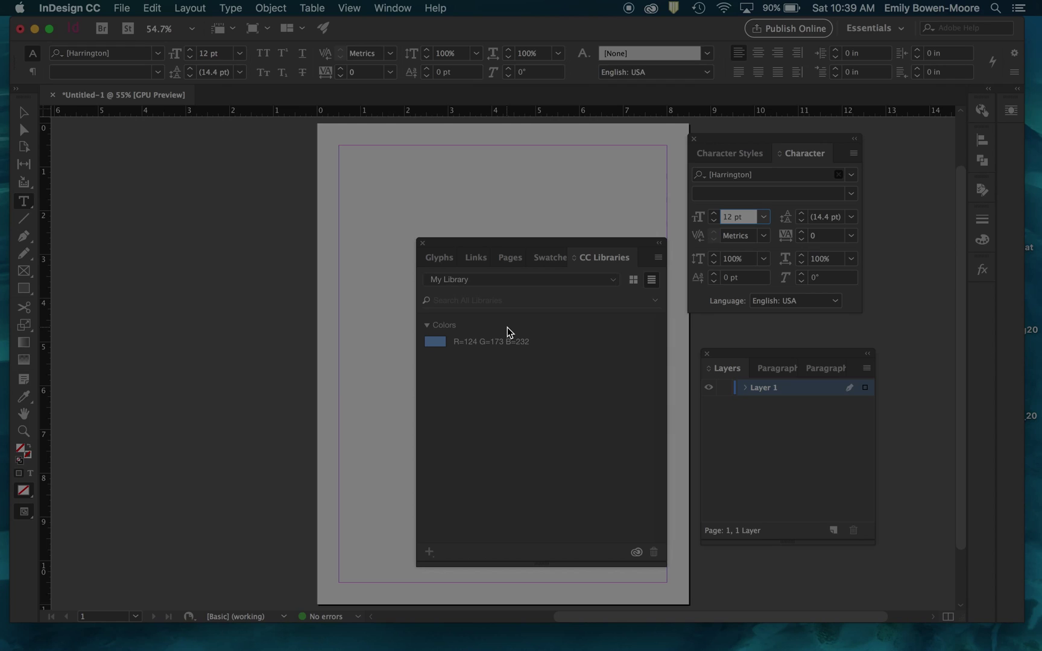
Move the Paragraph and Paragraph Styles panels from the floating Layers group into the dock below Effects.
click(764, 369)
drag(842, 371, 981, 304)
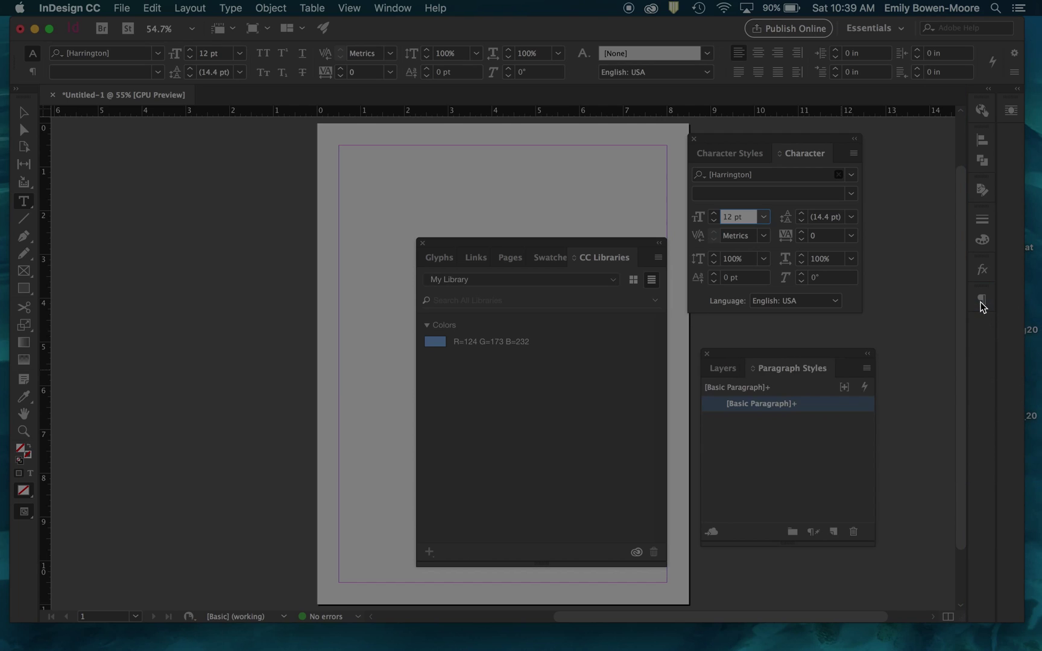
drag(812, 368, 982, 329)
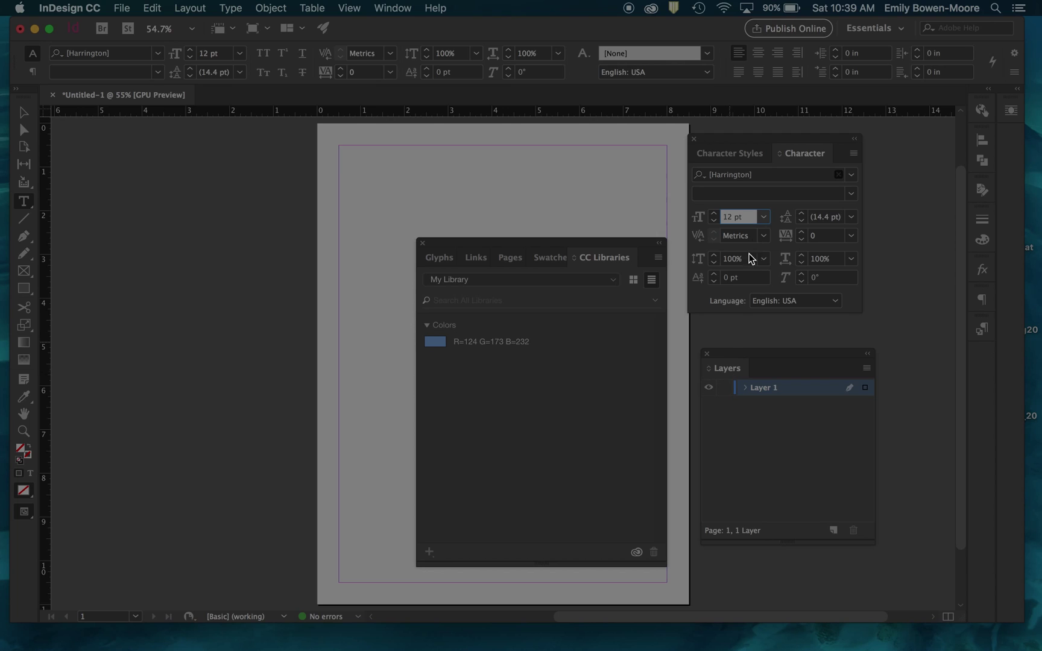
Regroup the Character, Glyphs and Swatches panels into the floating Layers group.
drag(793, 155, 765, 367)
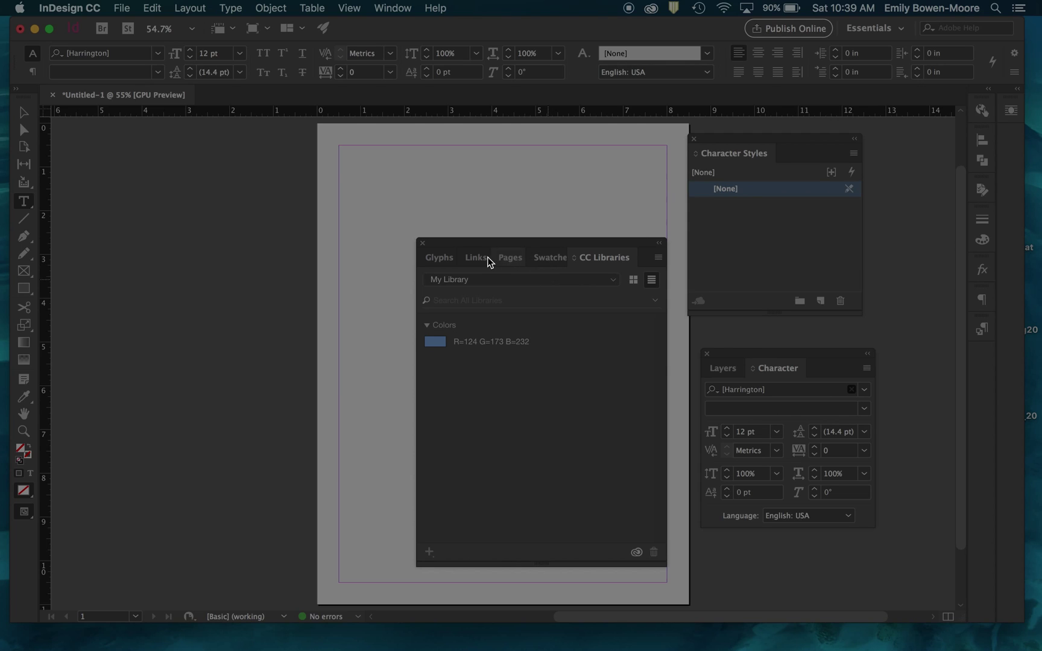
drag(446, 258, 822, 367)
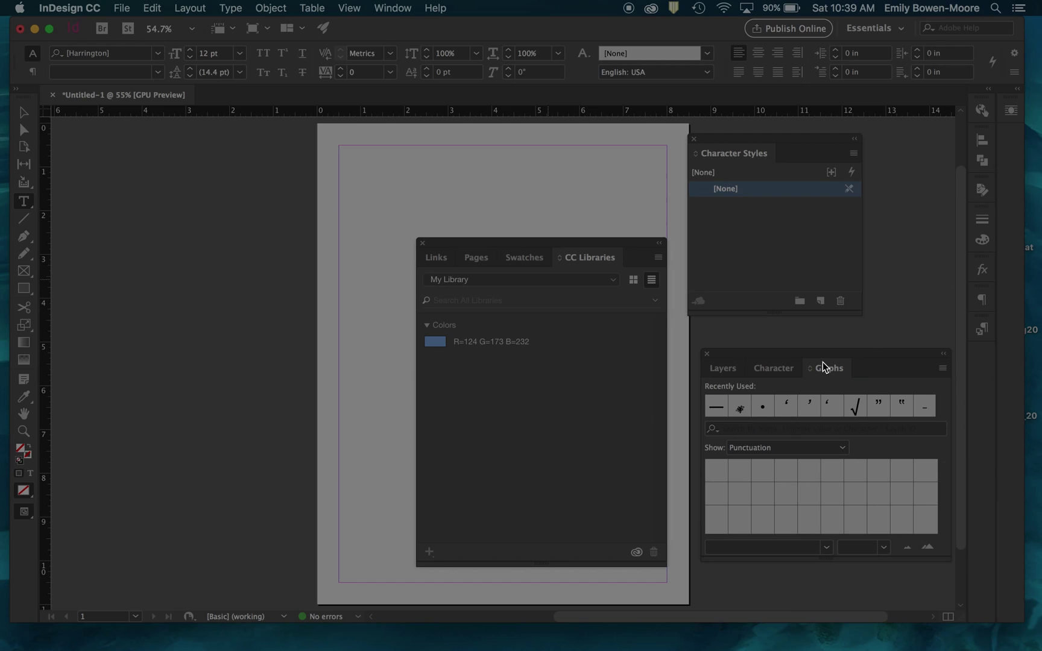
click(522, 257)
drag(523, 260, 876, 367)
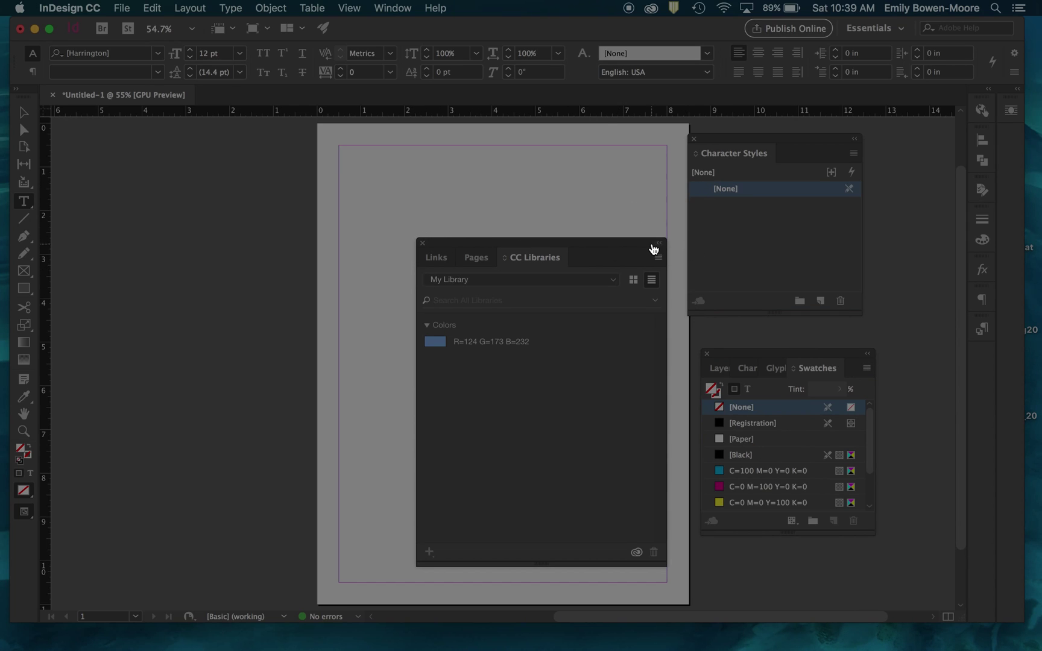
Dock the floating CC Libraries group as its own collapsed dock column and place the Character Styles panel beneath it.
drag(608, 242, 1001, 204)
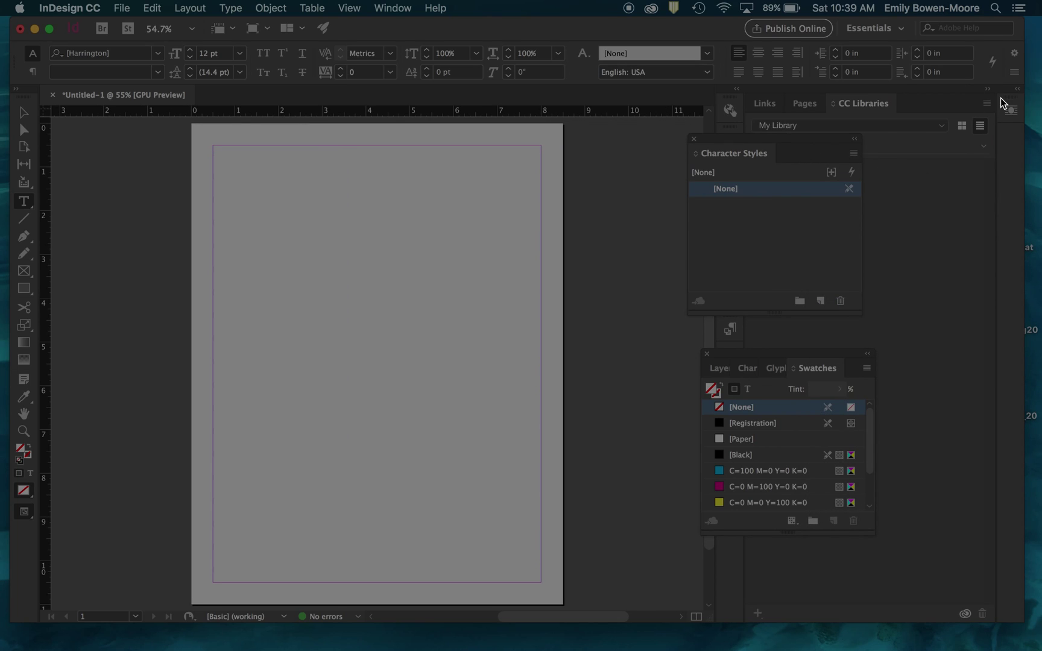
click(989, 88)
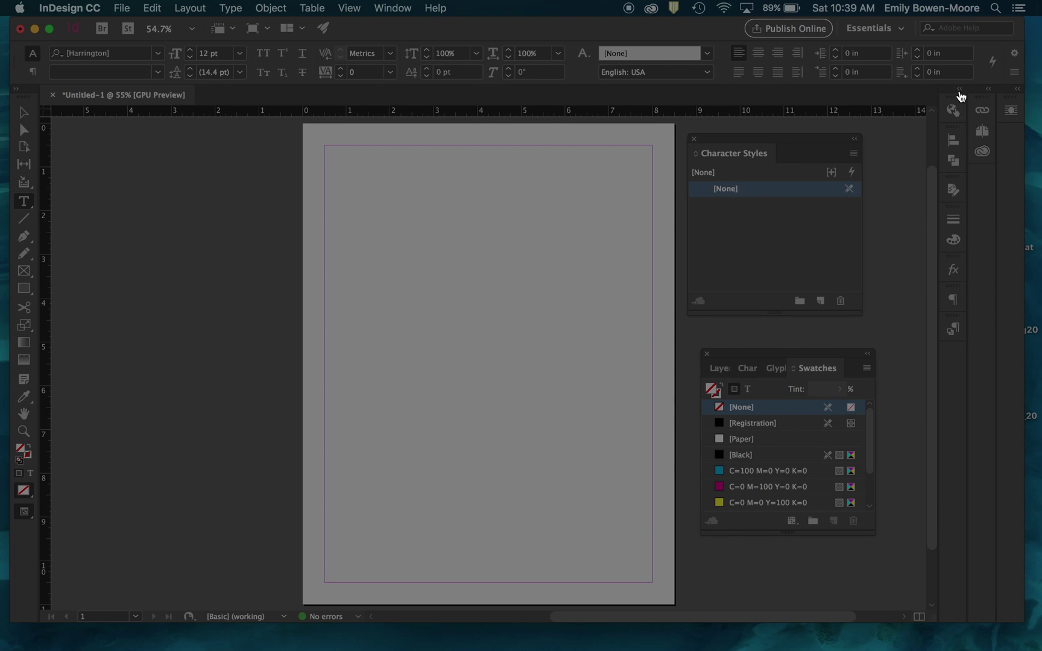
click(960, 90)
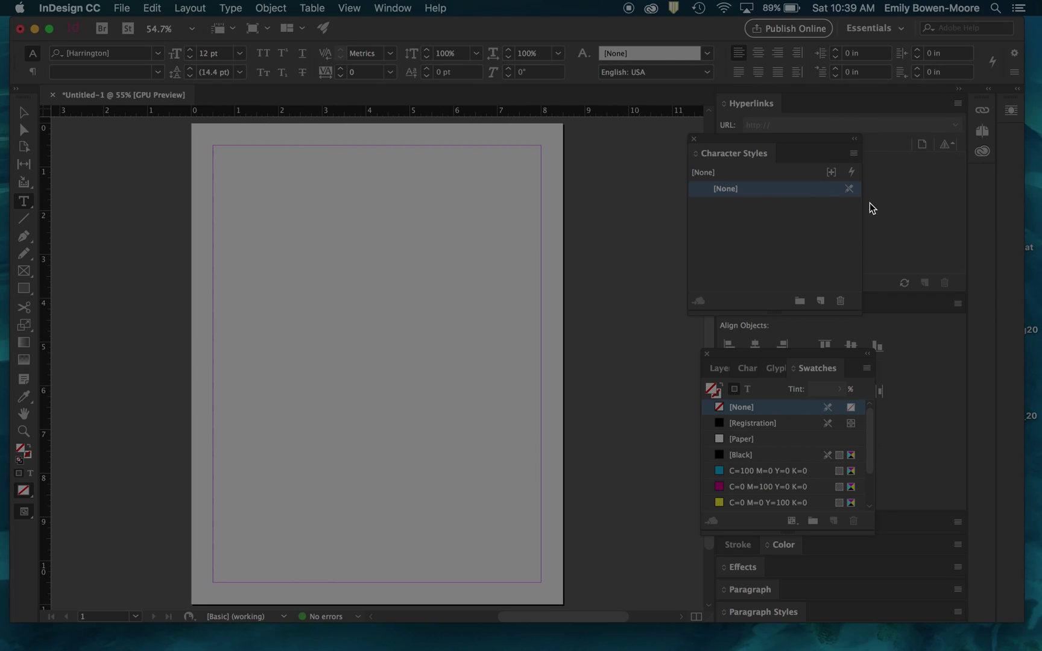
drag(830, 138, 981, 175)
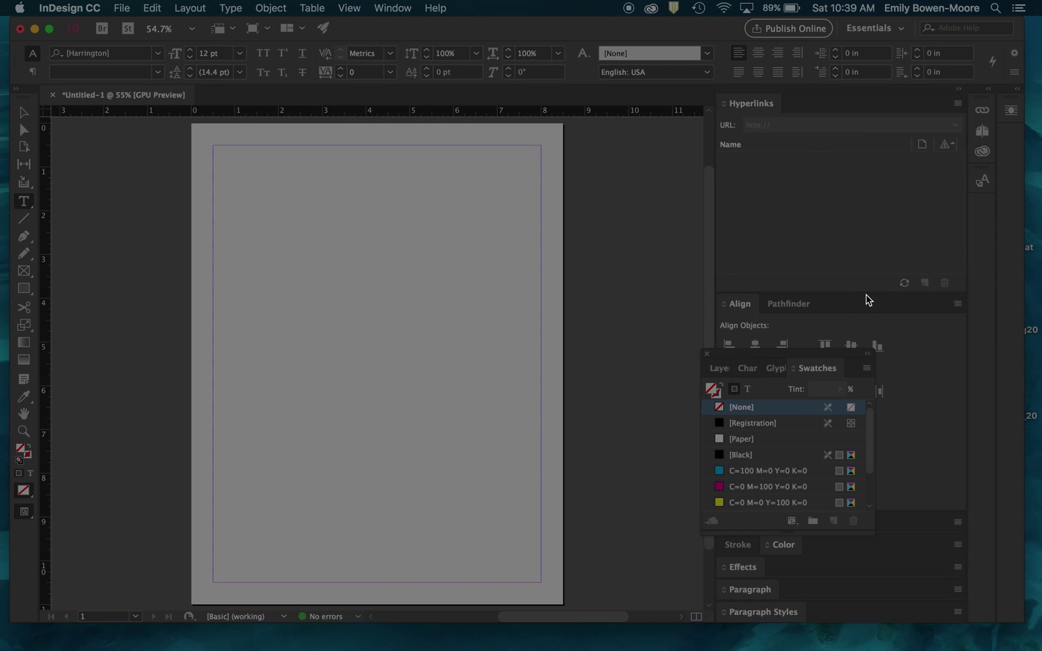
Move the Align and Pathfinder group into its own dock column, collapse the columns, and dock the floating Layers group beneath it.
drag(866, 295, 964, 210)
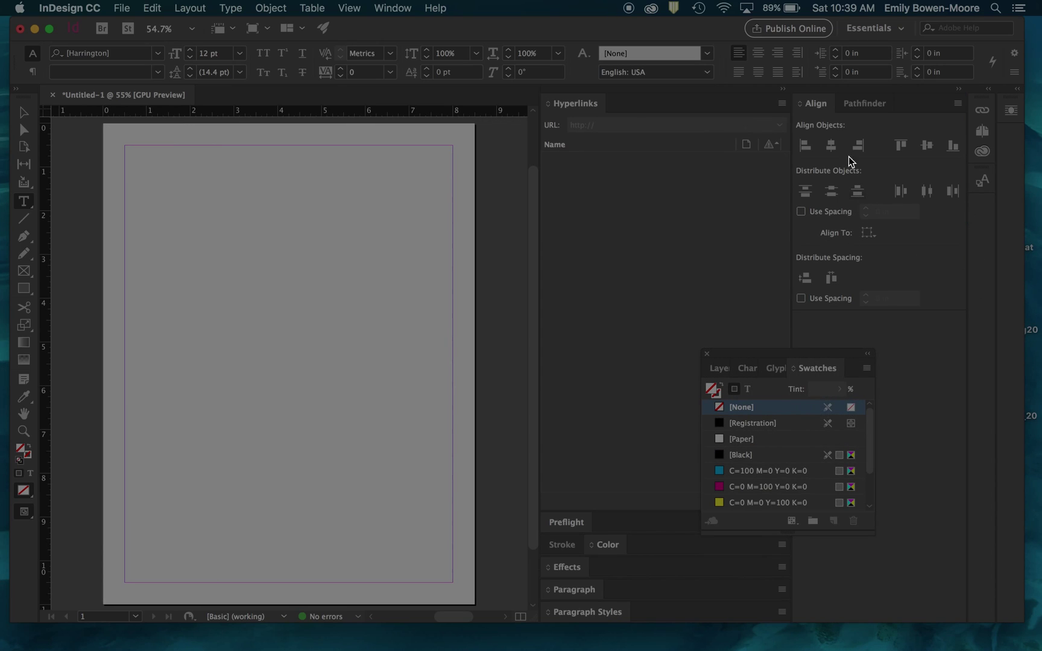
click(958, 91)
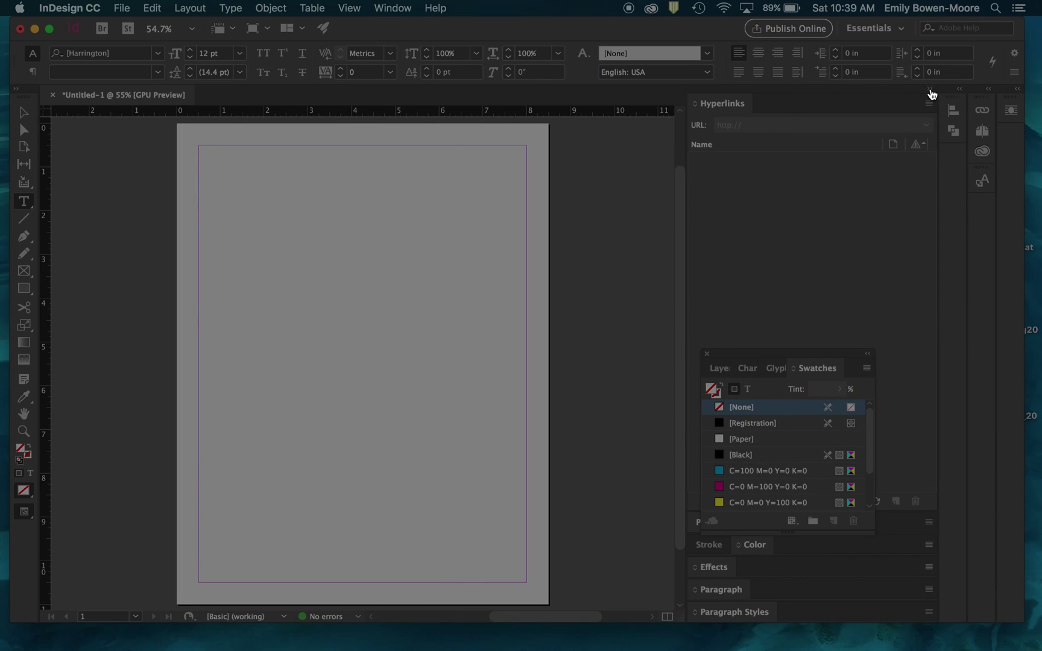
click(931, 90)
drag(782, 355, 956, 155)
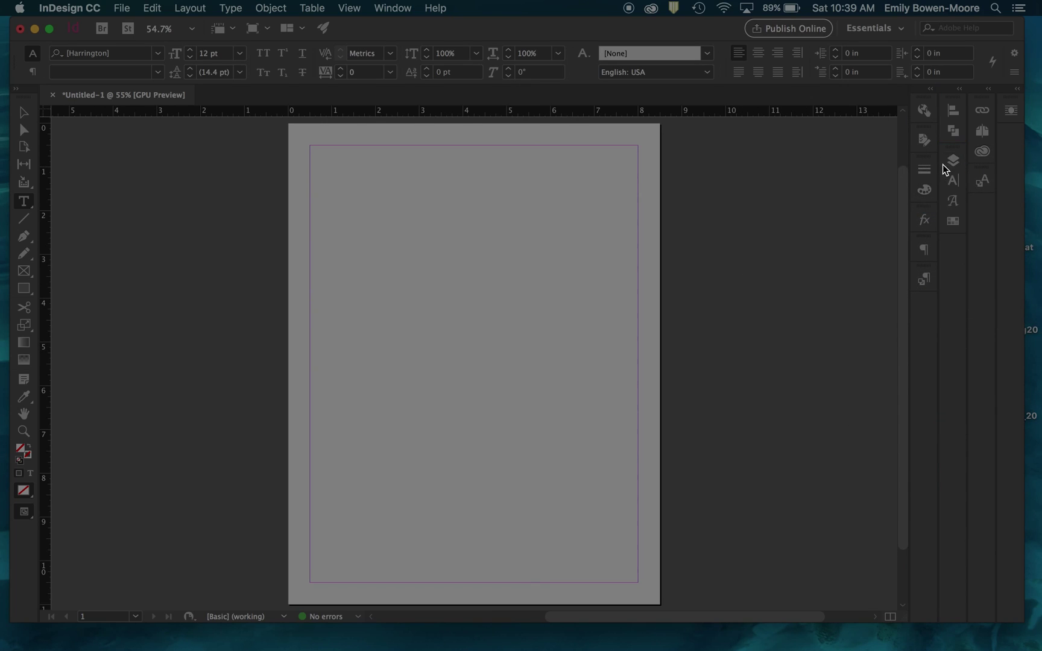
View the Layers, Glyphs and Character panels from the docked Layers group.
click(955, 160)
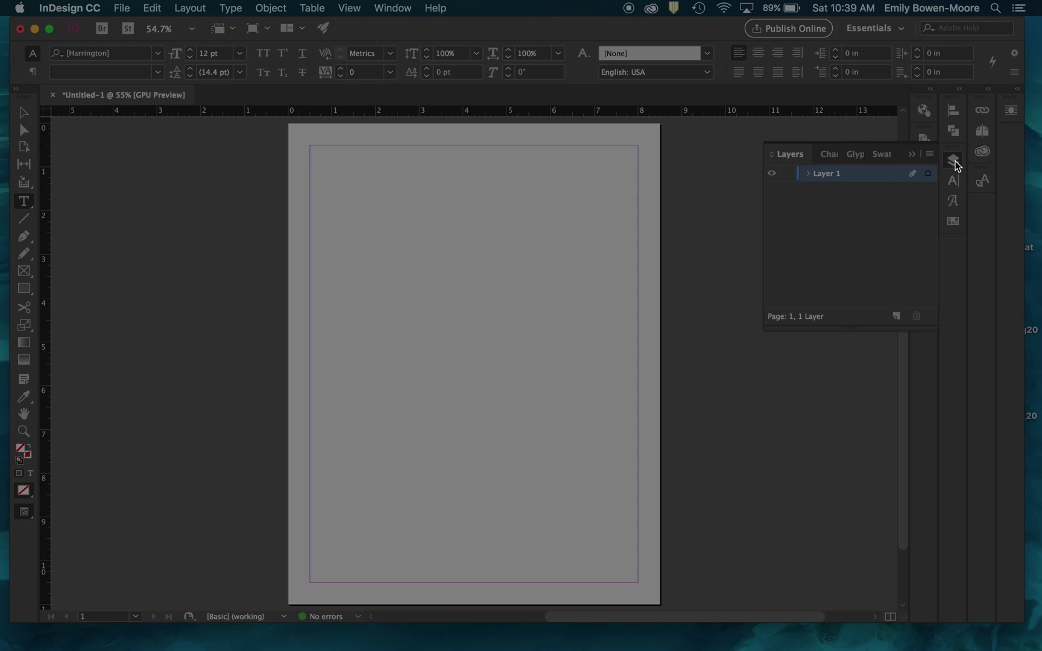
click(835, 156)
click(859, 156)
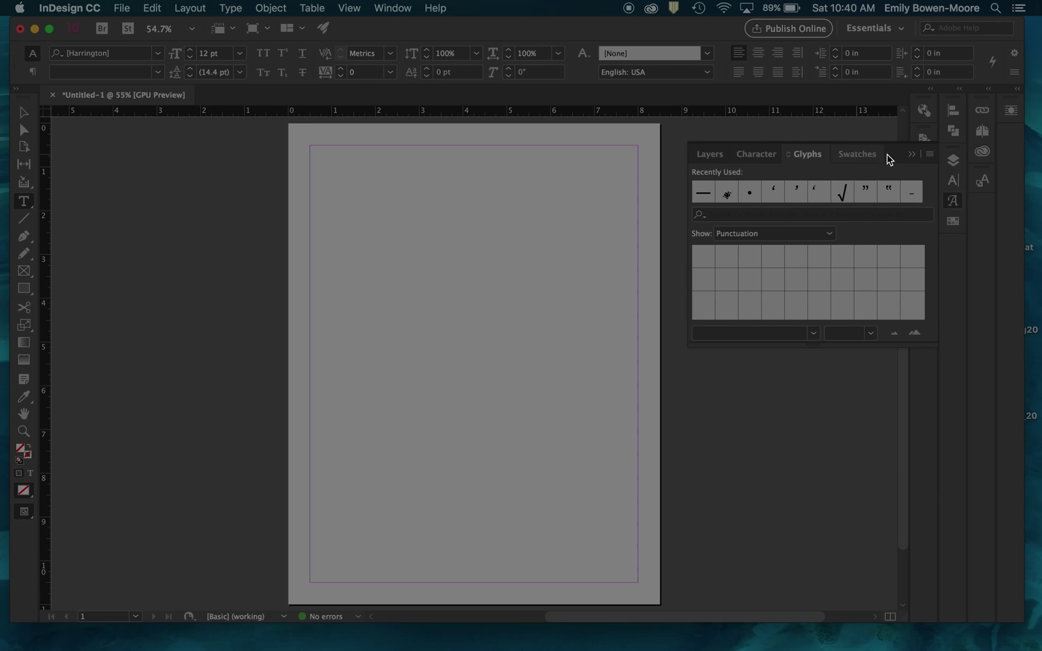
click(752, 156)
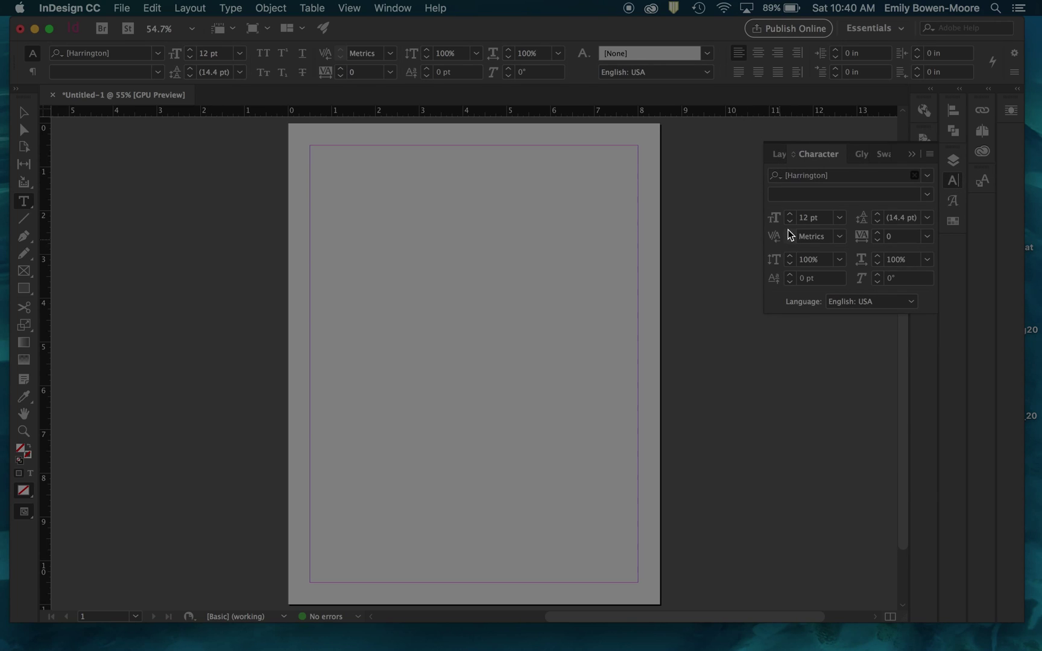
Examine the Character panel's additional options, such as All Caps, Small Caps and Underline.
click(930, 154)
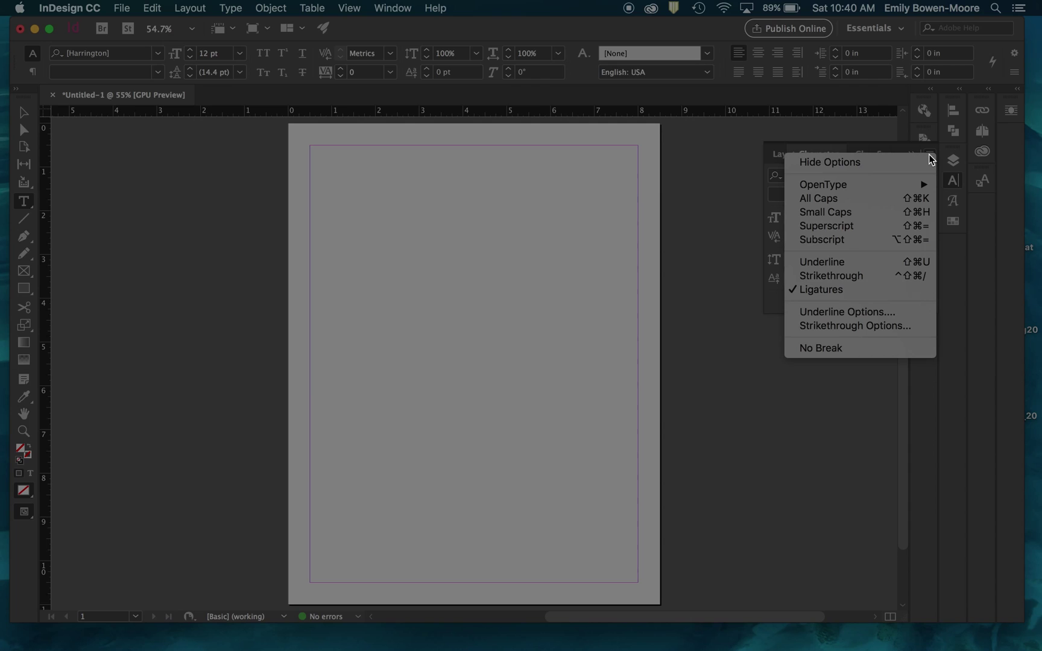
click(930, 155)
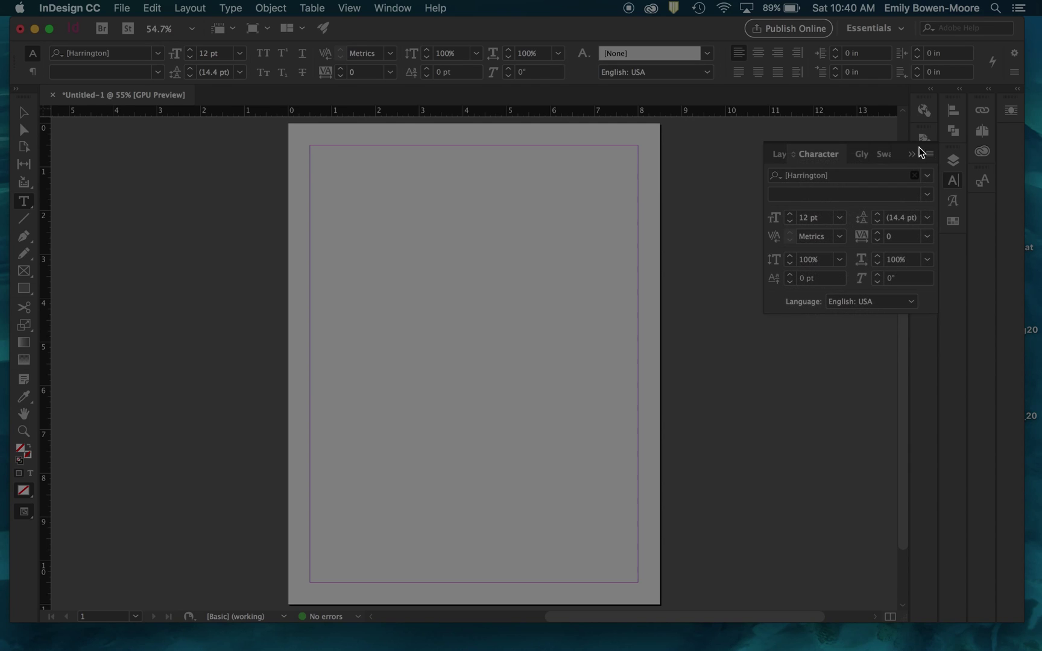
click(932, 155)
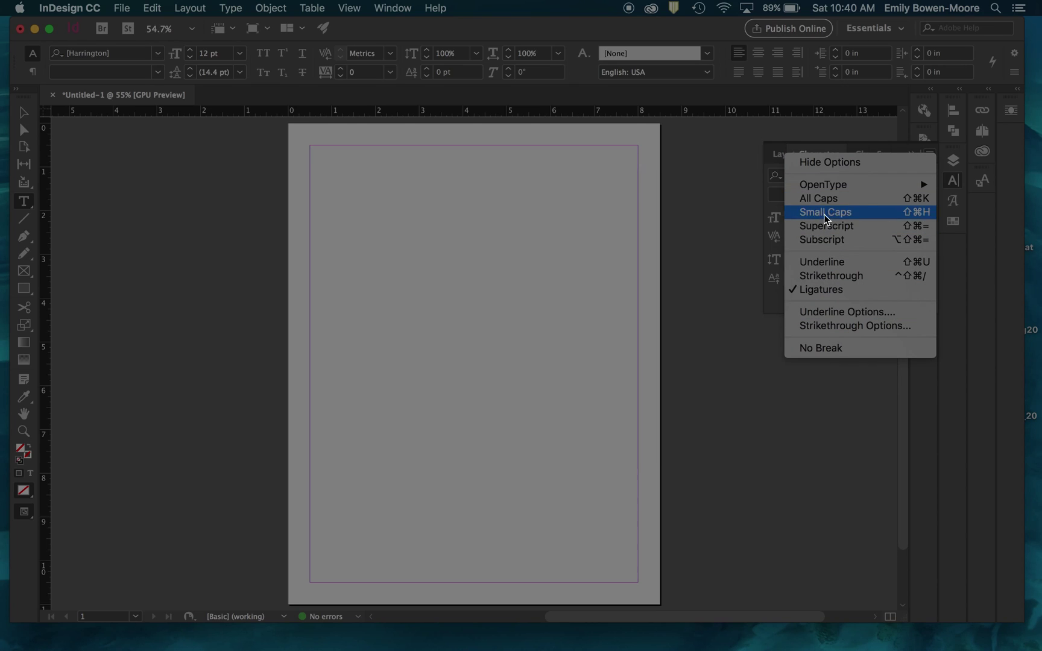
click(768, 322)
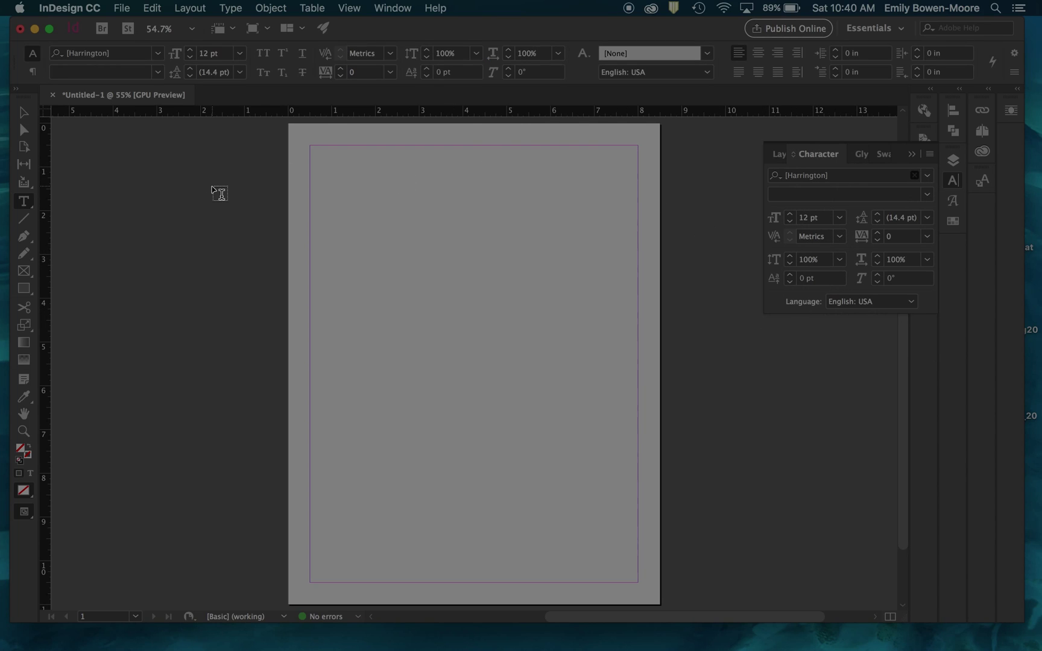
Activate the Selection tool and review the available workspace presets and the New Workspace option.
key(v)
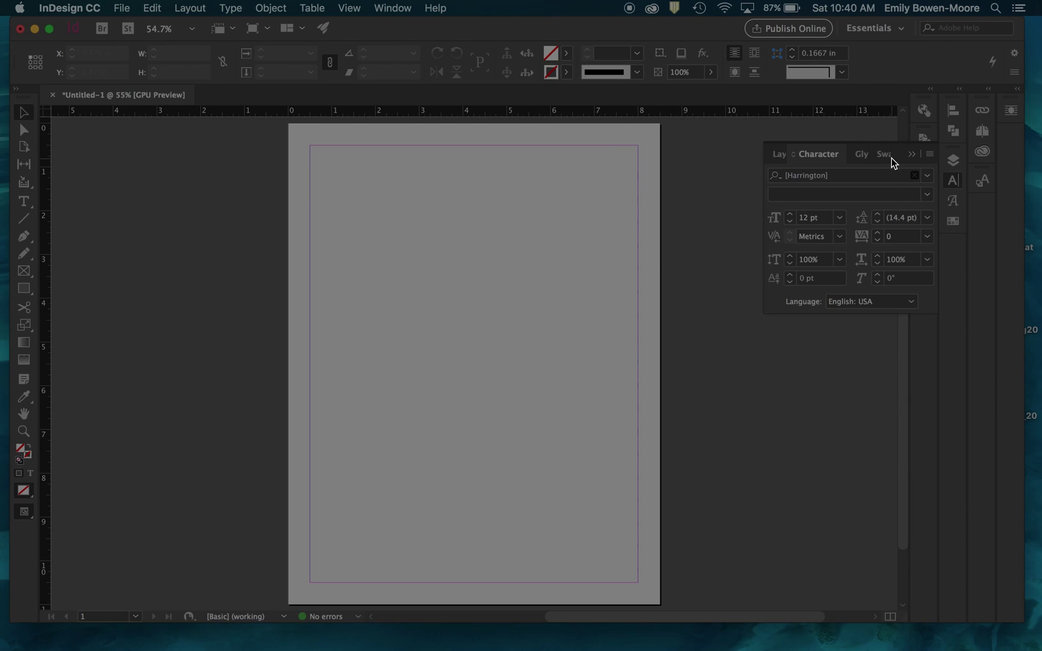
click(902, 30)
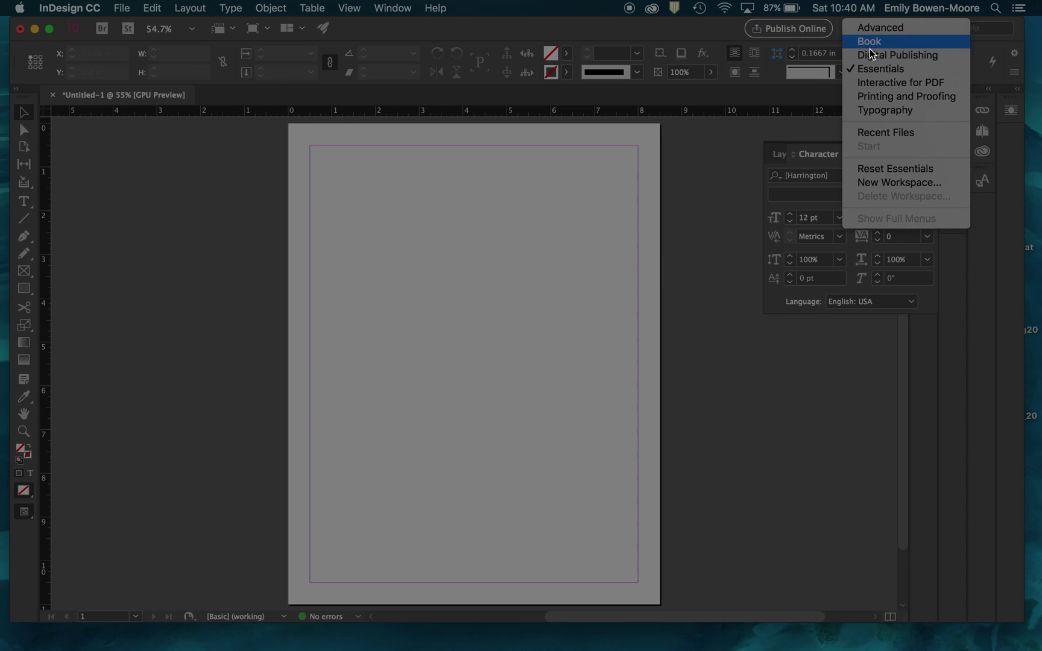
click(876, 109)
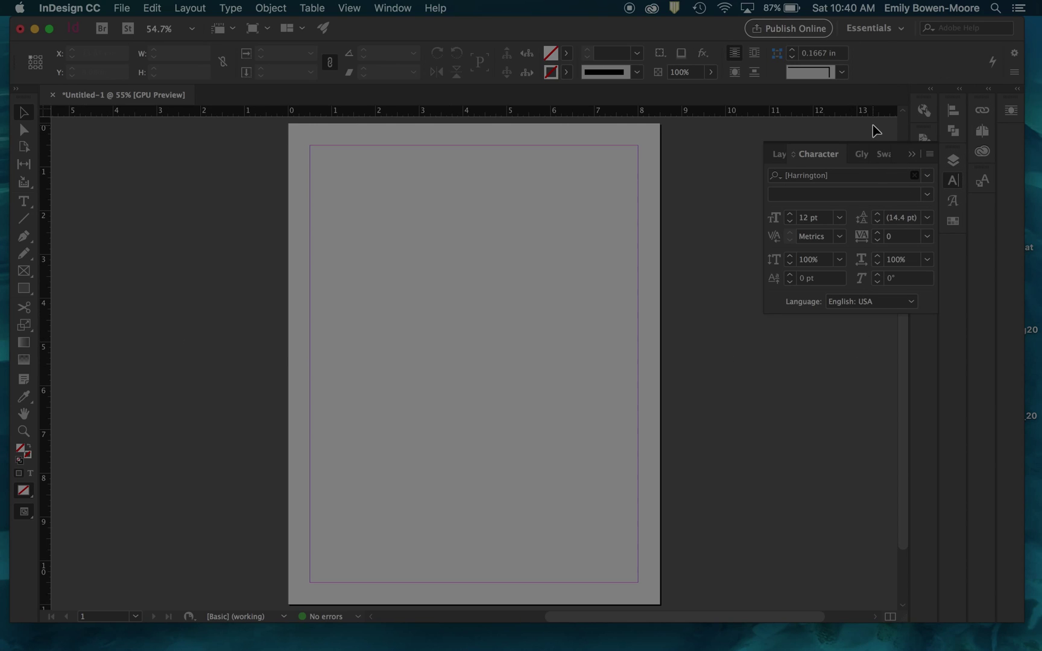
click(902, 29)
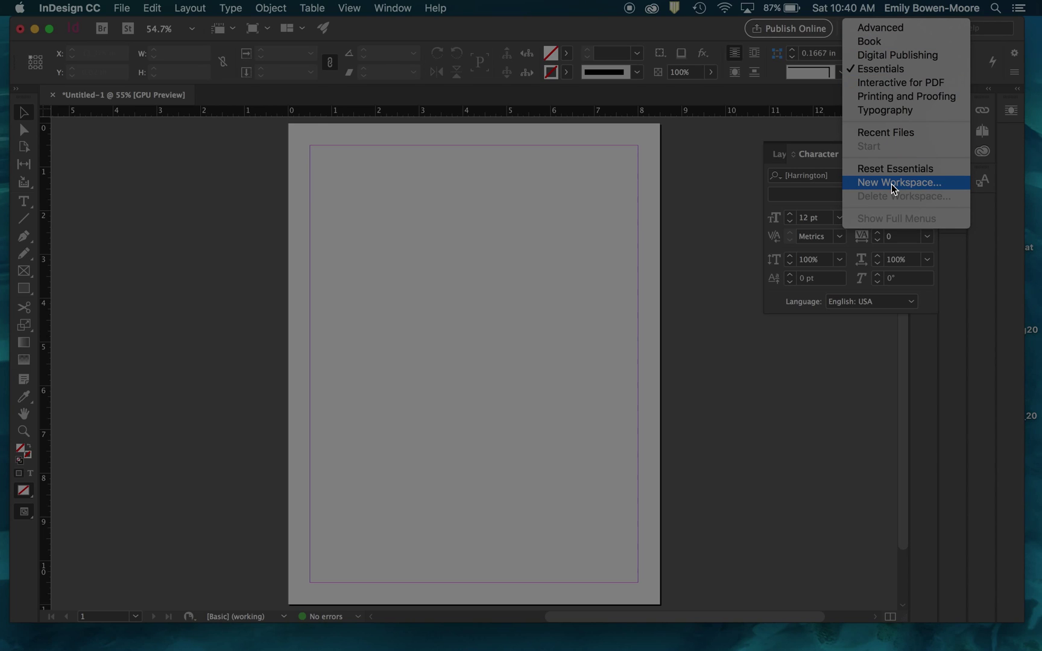
click(750, 172)
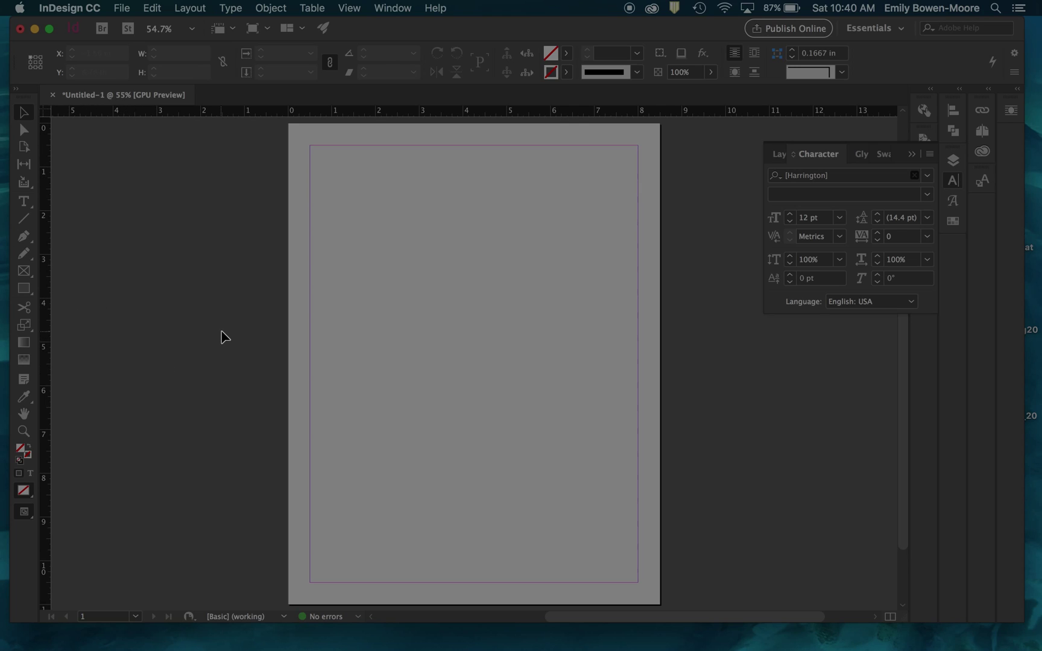
Look over the document page and its surrounding pasteboard vertically and horizontally.
scroll(227, 354, down, 2)
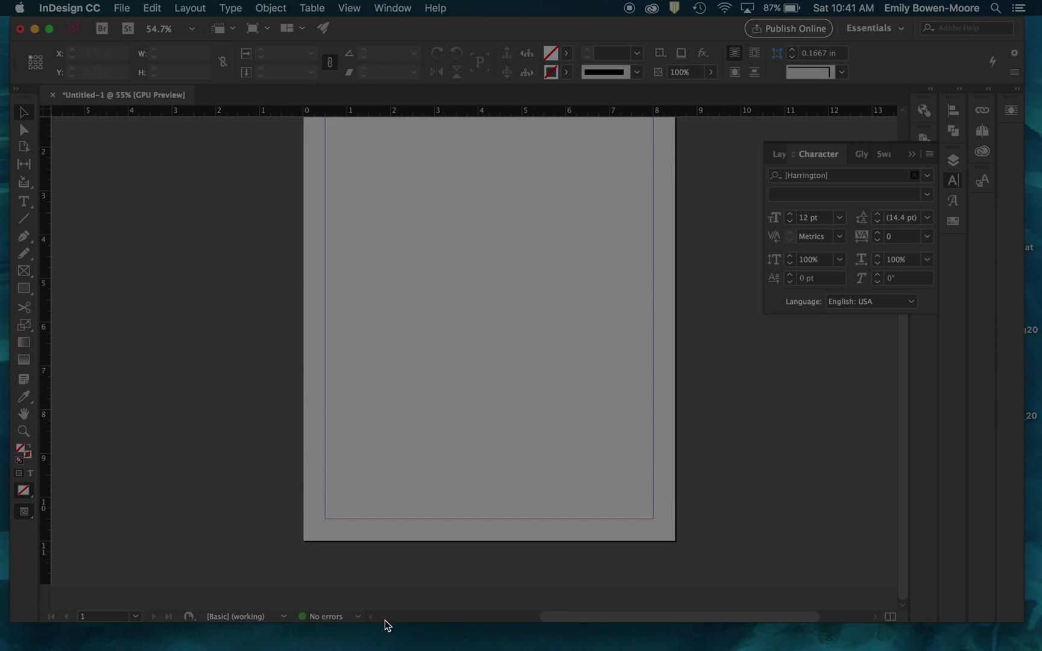
drag(604, 616, 682, 605)
scroll(365, 372, up, 3)
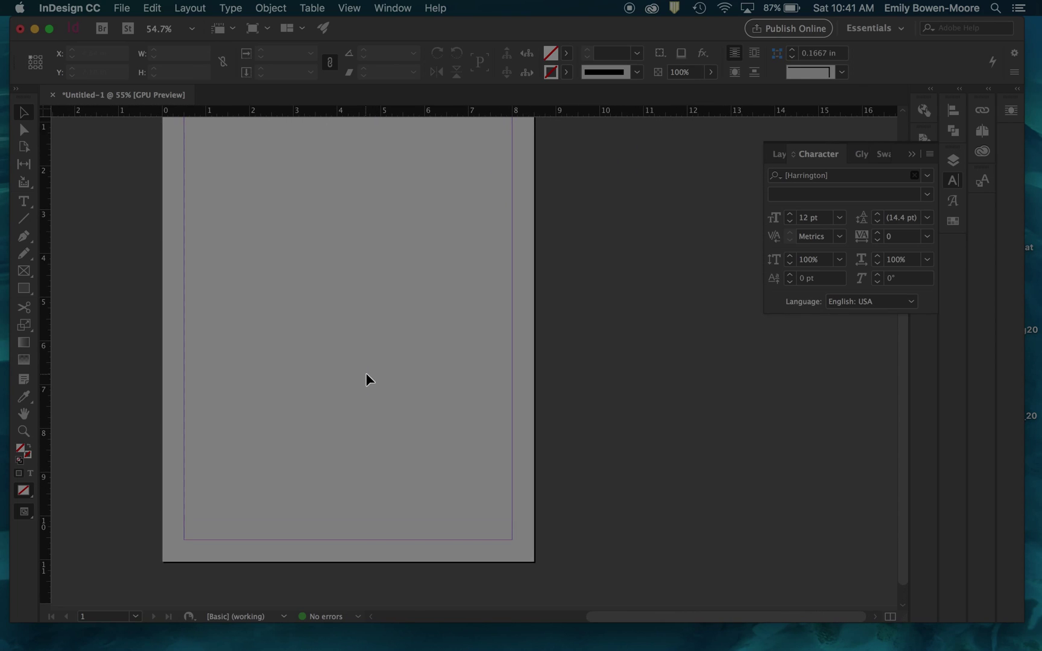
scroll(365, 372, left, 5)
scroll(365, 373, down, 3)
scroll(366, 373, right, 1)
scroll(365, 372, up, 5)
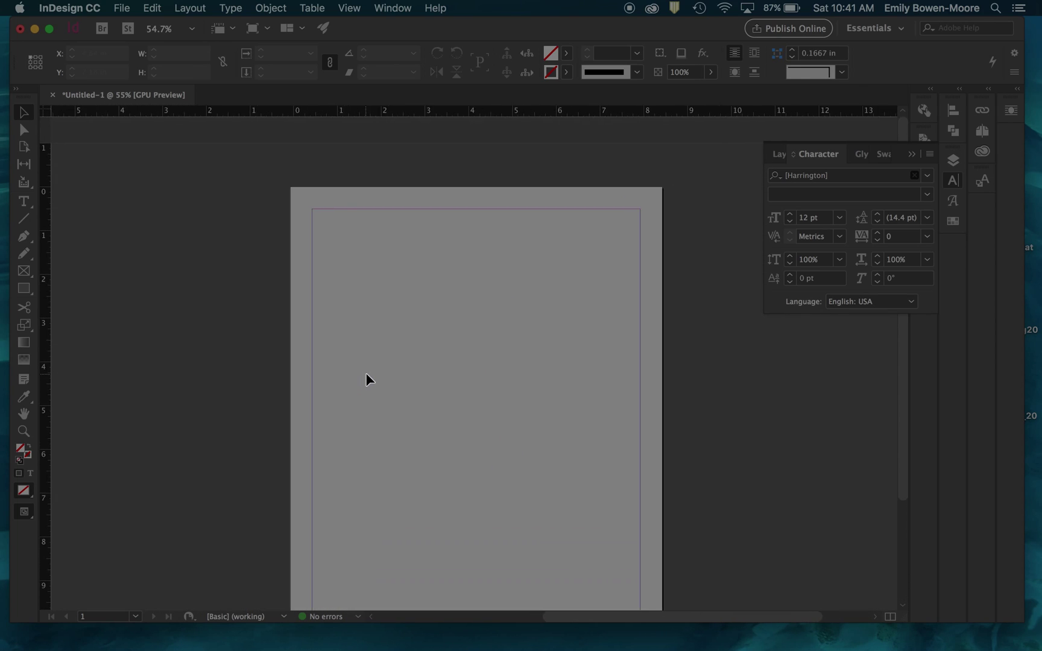
scroll(365, 373, right, 5)
scroll(366, 372, down, 3)
scroll(366, 372, left, 5)
scroll(365, 373, down, 2)
scroll(365, 372, left, 2)
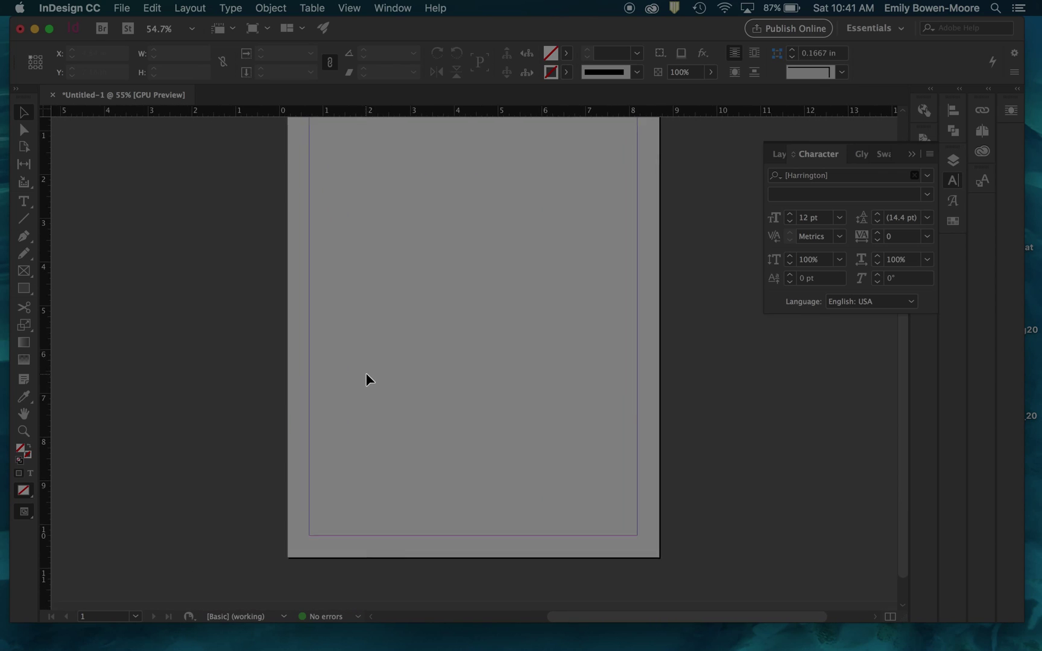
Examine the page navigation choices, including A-Master, and the options for revealing the file in Finder or Bridge.
click(136, 617)
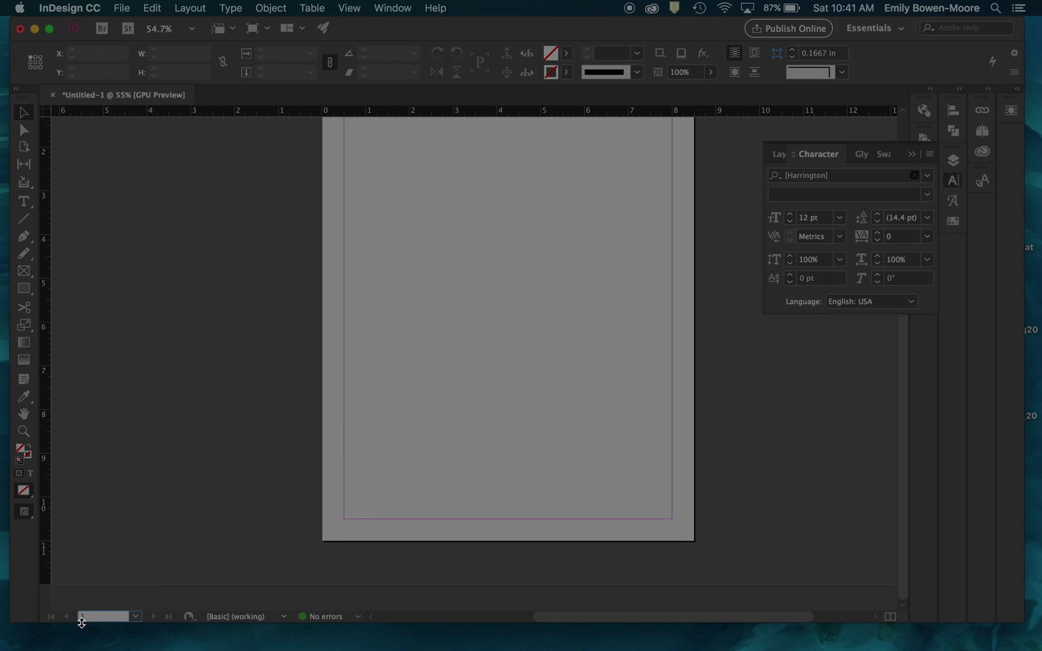
click(136, 618)
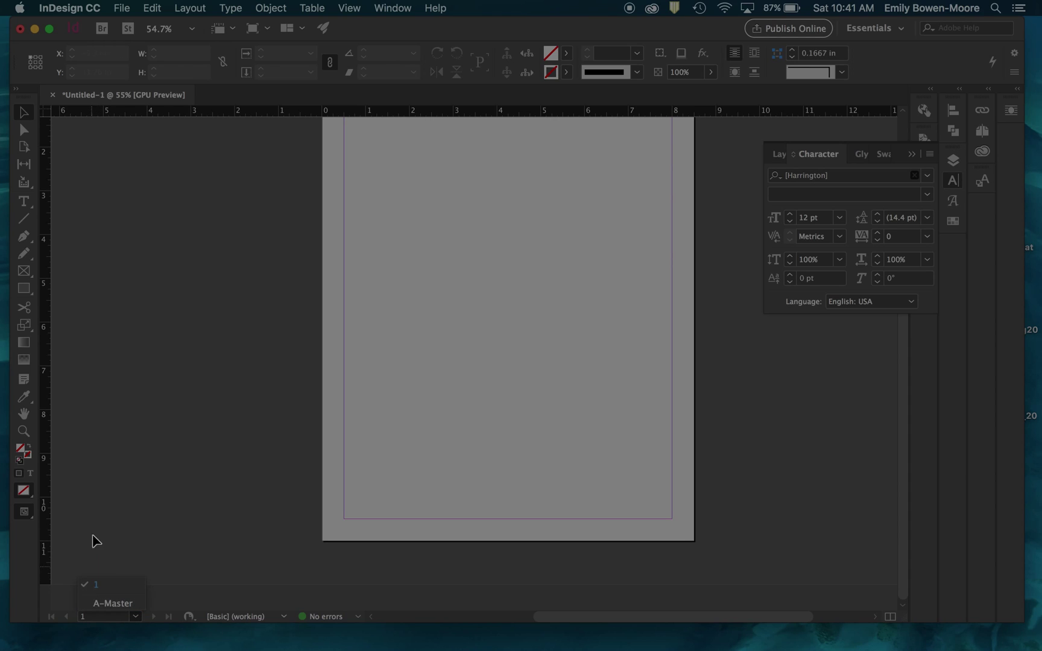
click(139, 618)
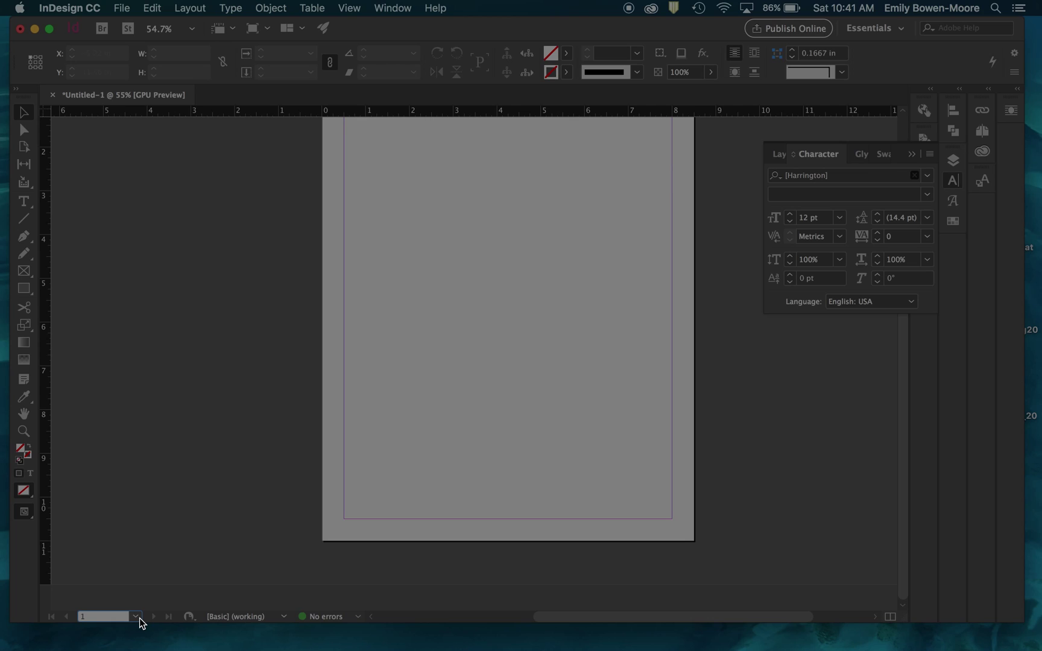
click(197, 619)
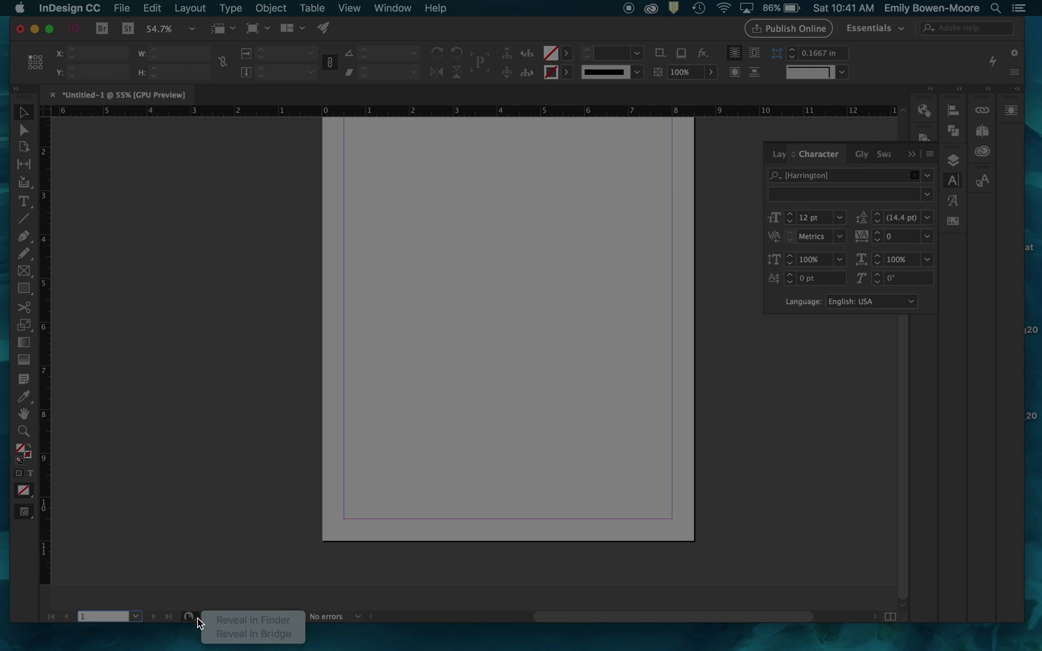
click(200, 598)
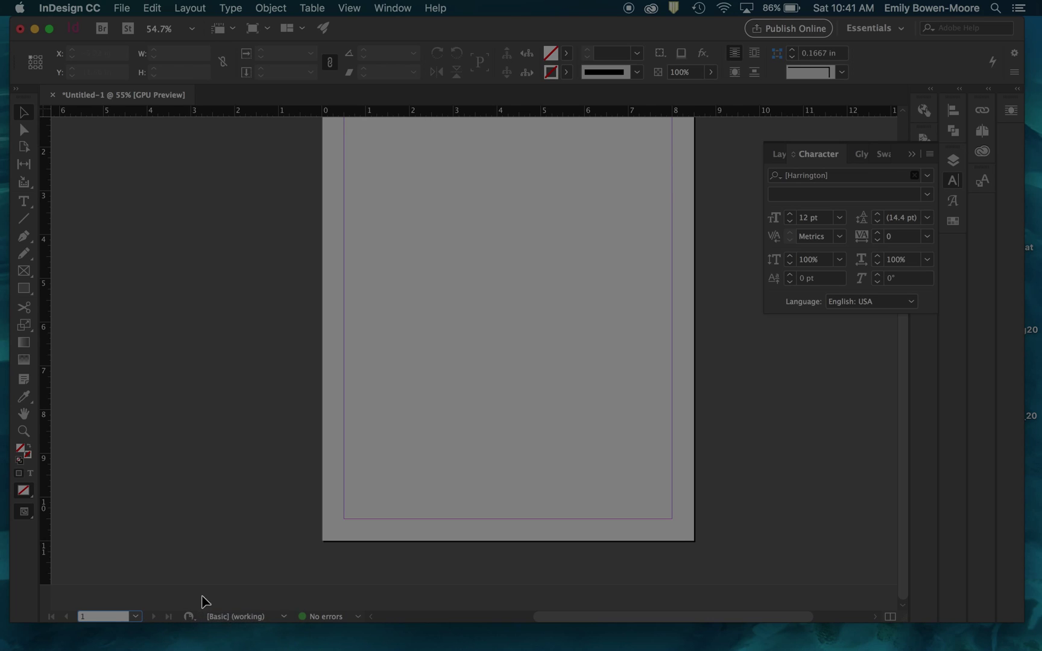
Review the preflight profiles with [Basic] (working) kept as the choice, and inspect the Preflight panel for document errors.
click(283, 617)
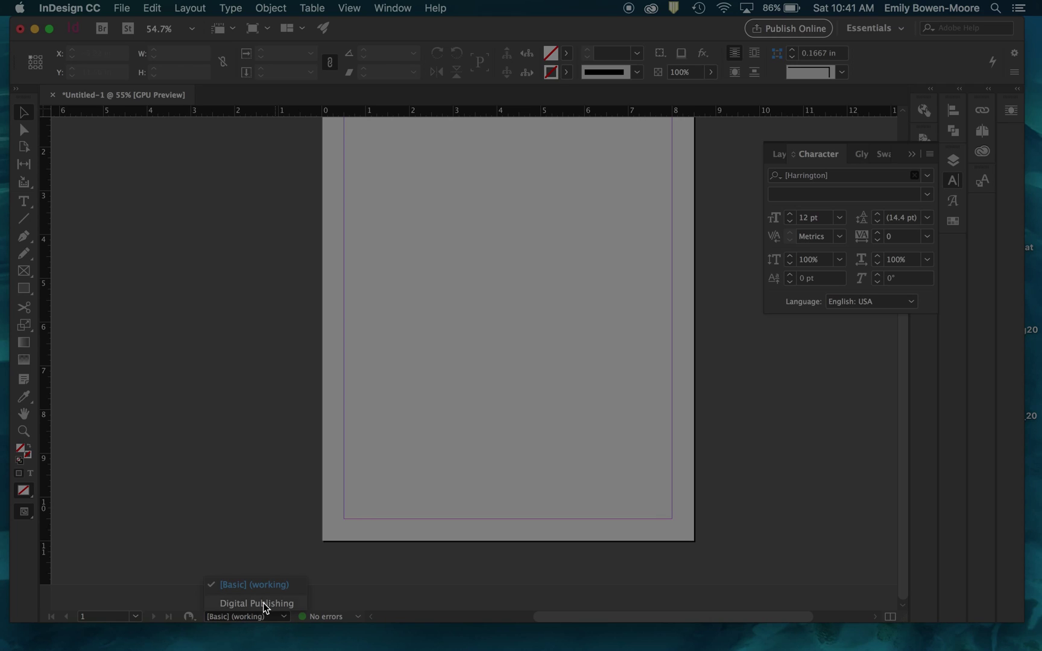
click(242, 587)
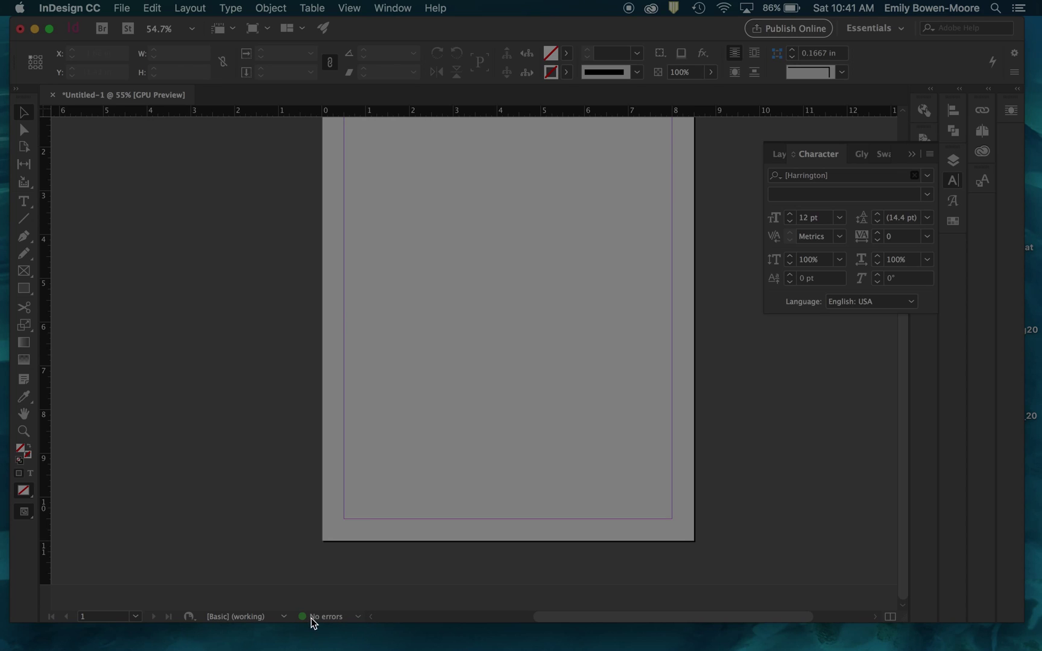
click(358, 618)
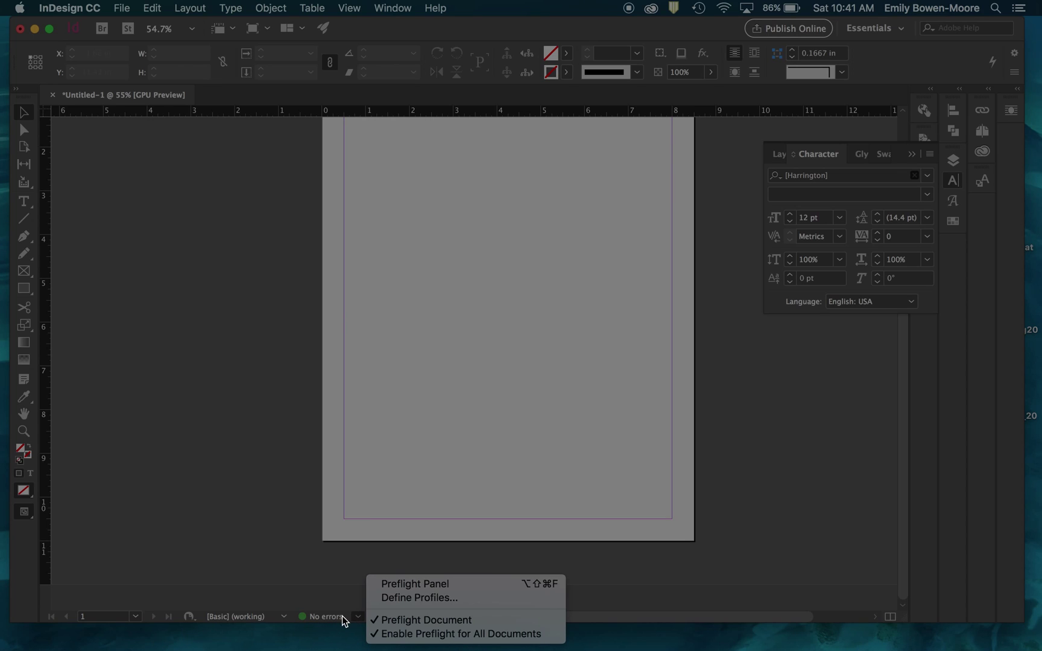
click(392, 585)
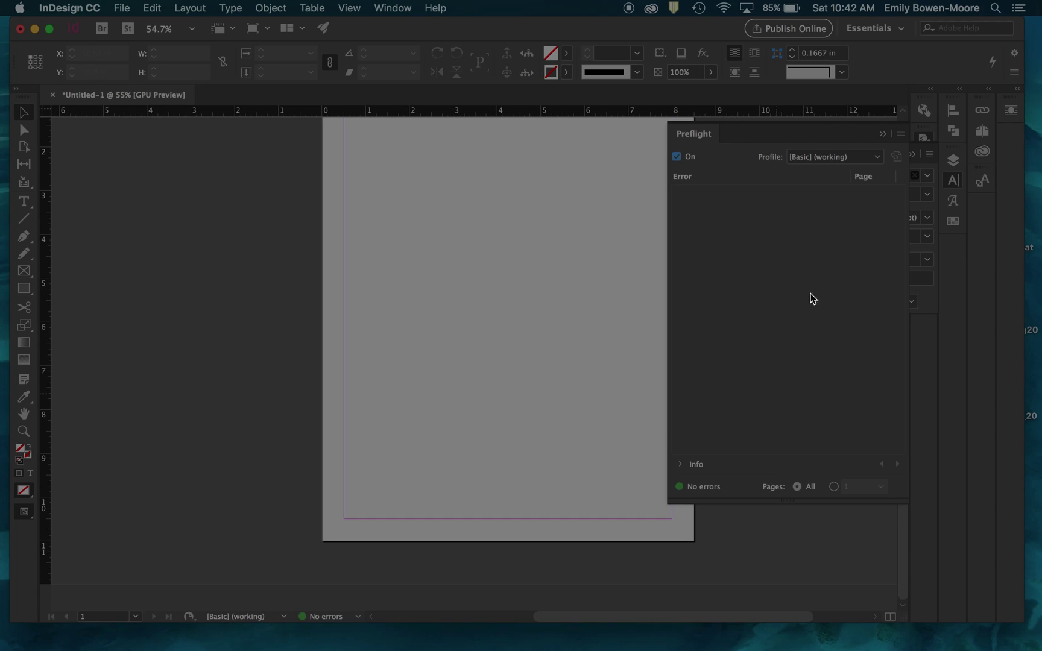
click(884, 135)
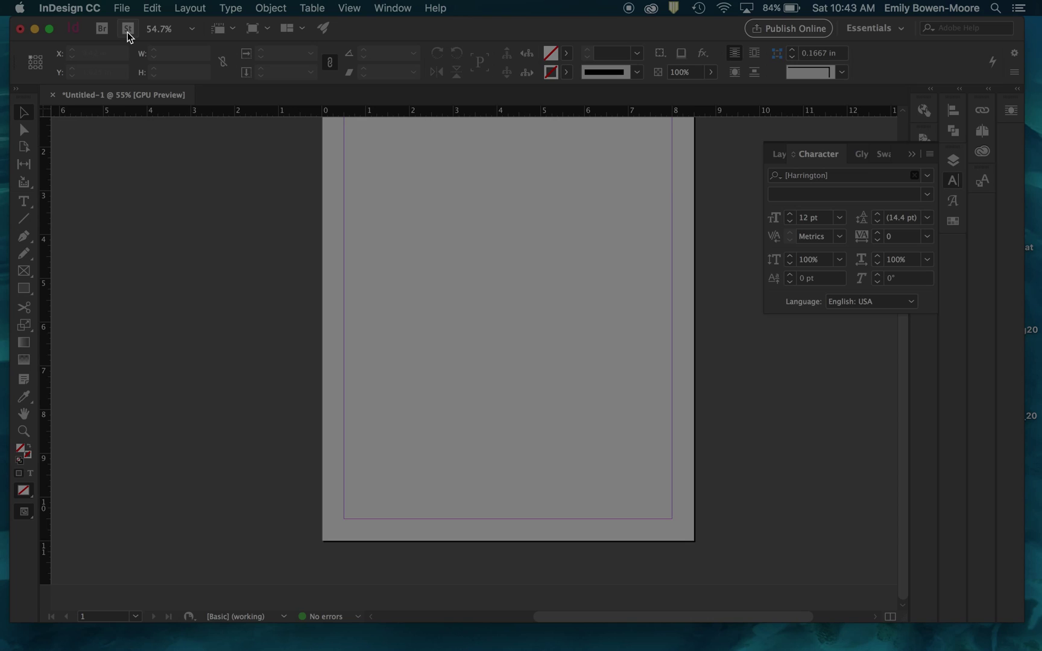
Review the available zoom levels, view options, screen modes and document arrangement layouts.
click(189, 30)
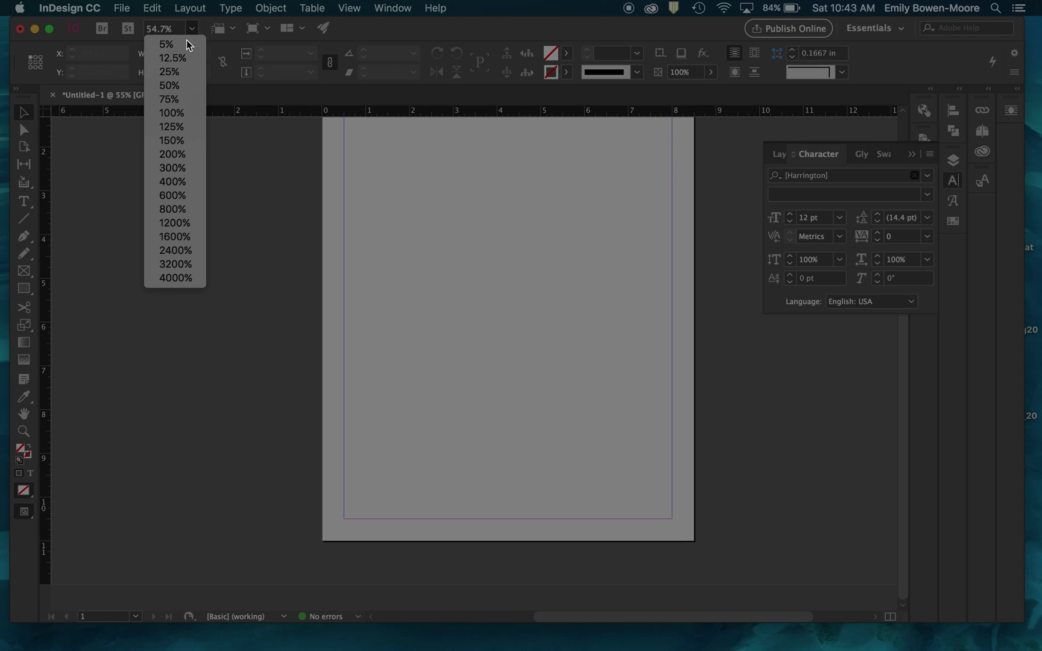
click(190, 30)
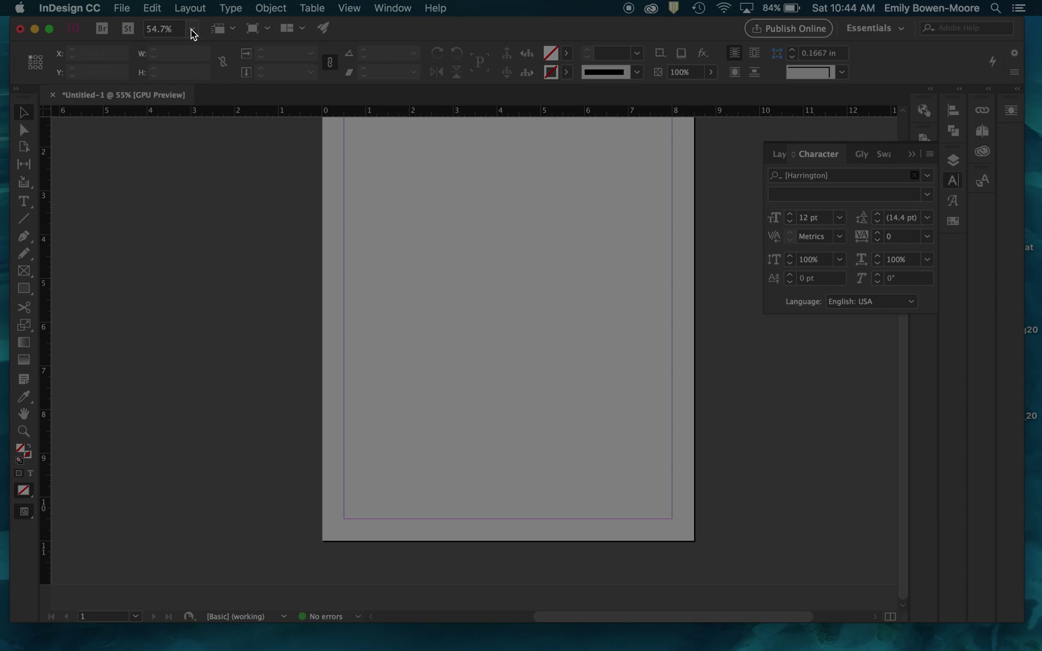
click(233, 29)
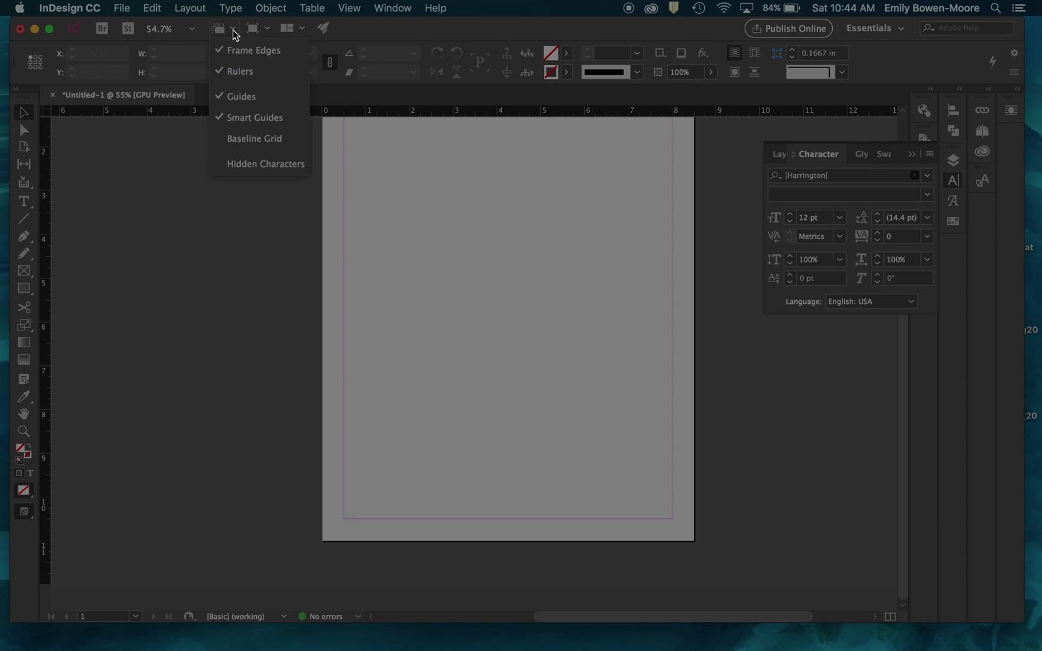
click(233, 32)
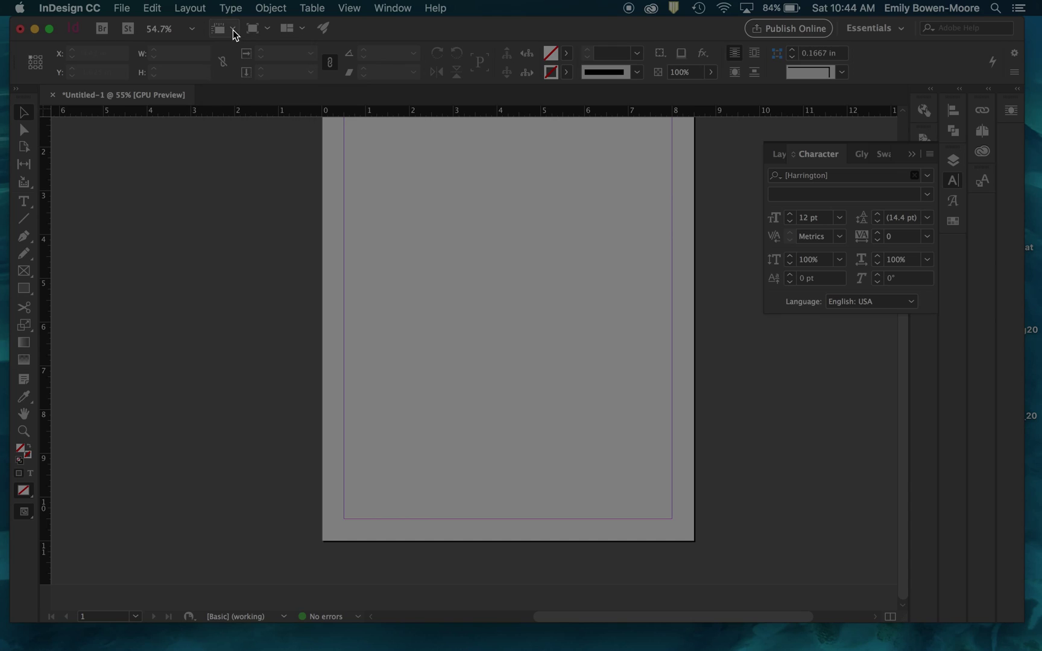
click(265, 31)
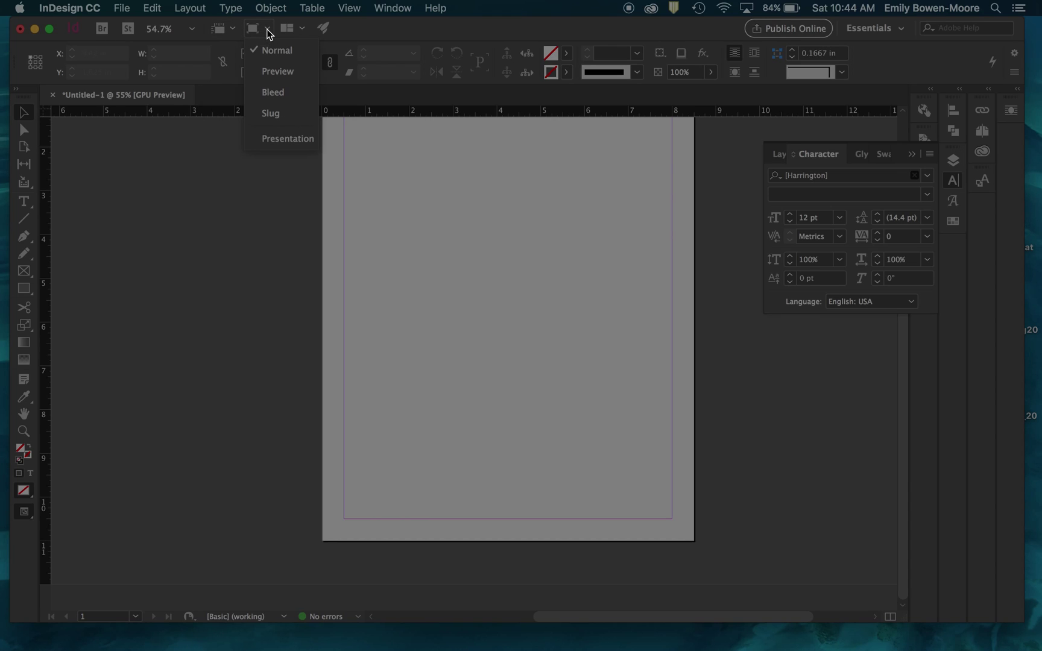
click(264, 30)
click(302, 30)
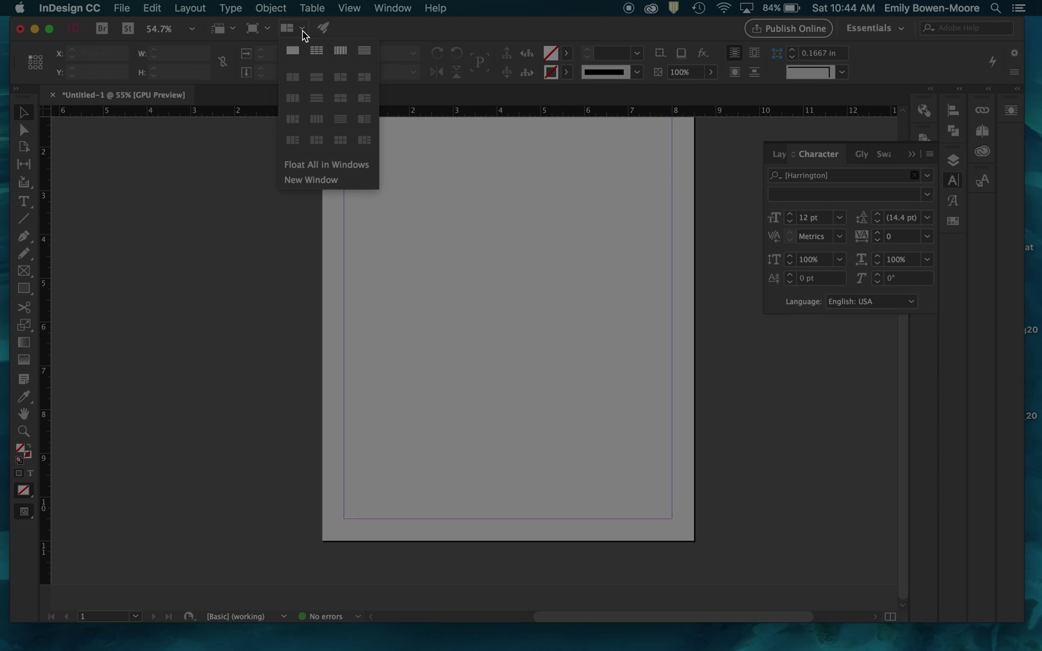
click(302, 30)
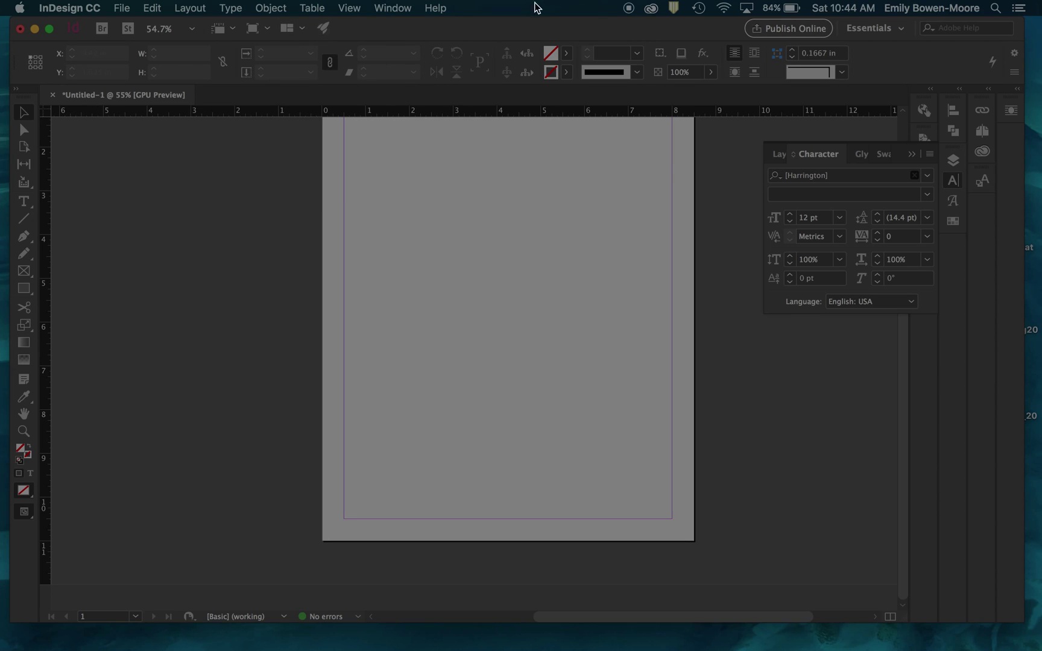